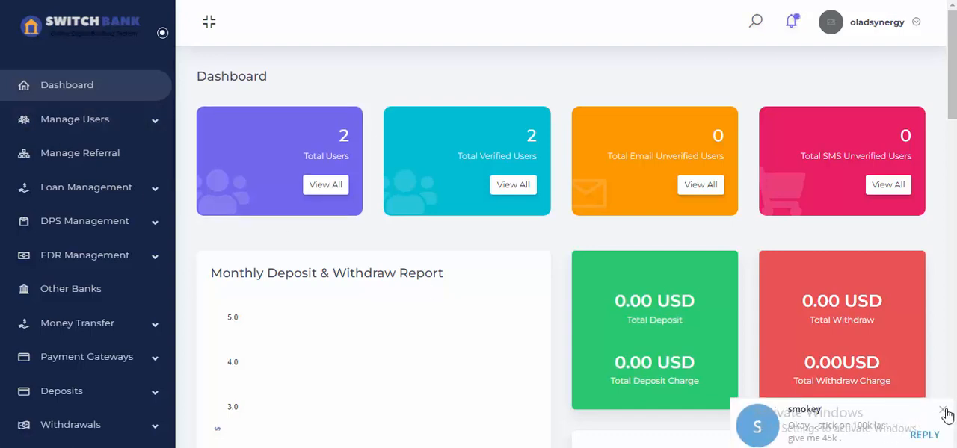
Open the form for adding a new bank under Other Banks.
click(943, 413)
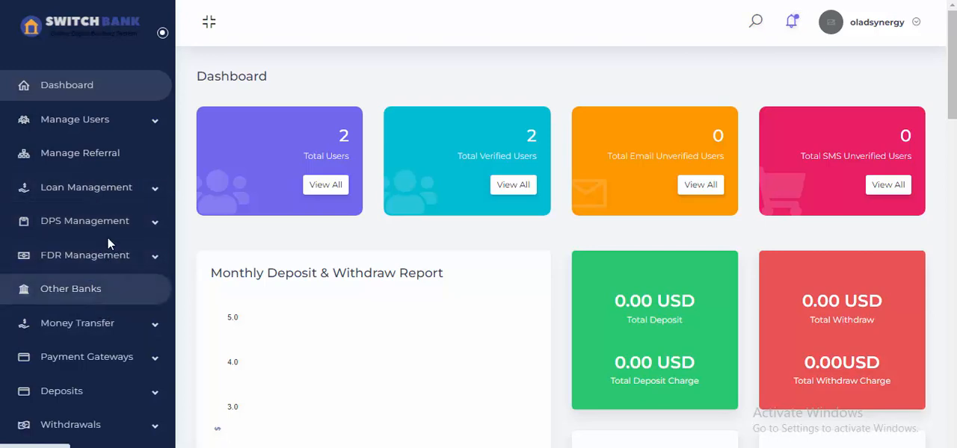
scroll(102, 271, down, 3)
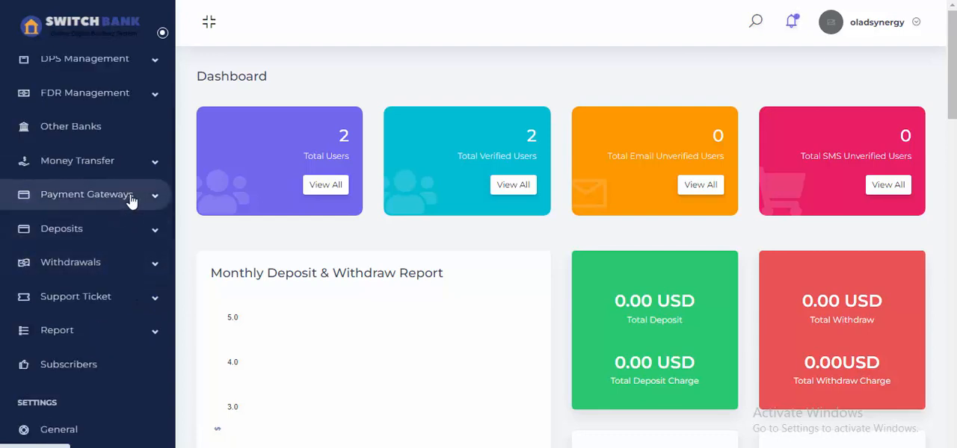
scroll(131, 202, up, 2)
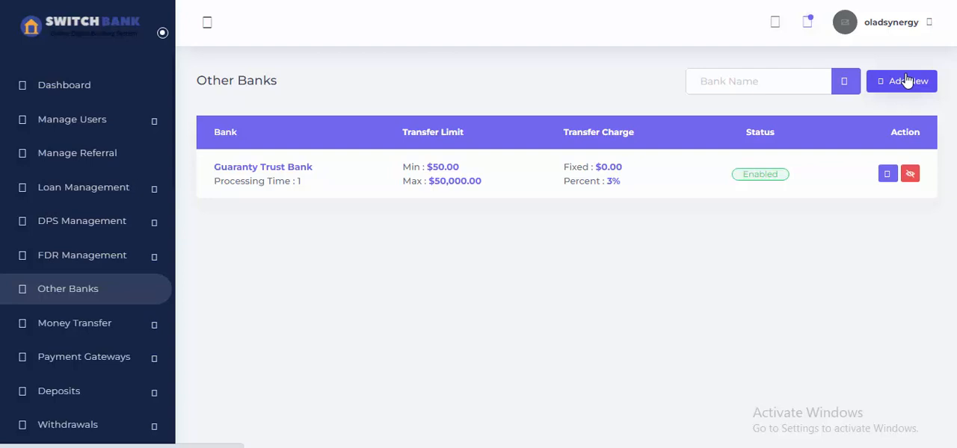
click(906, 81)
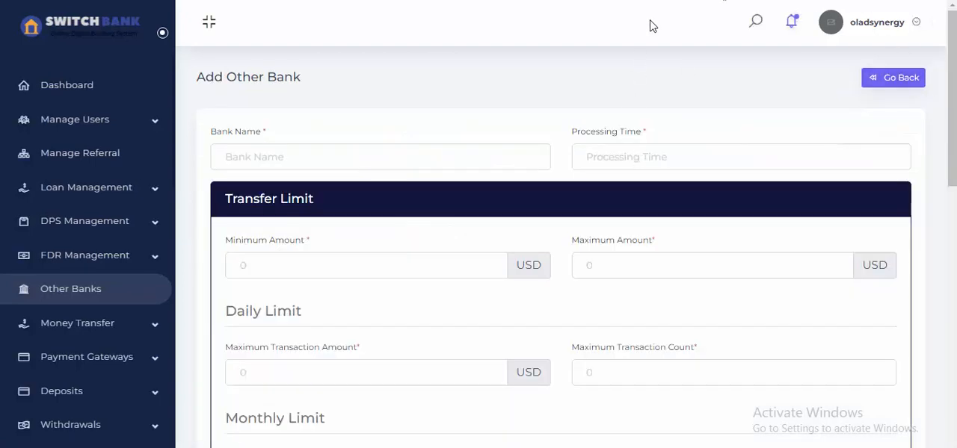
Enter FCMB as the bank name and set the processing time to 1.
click(367, 159)
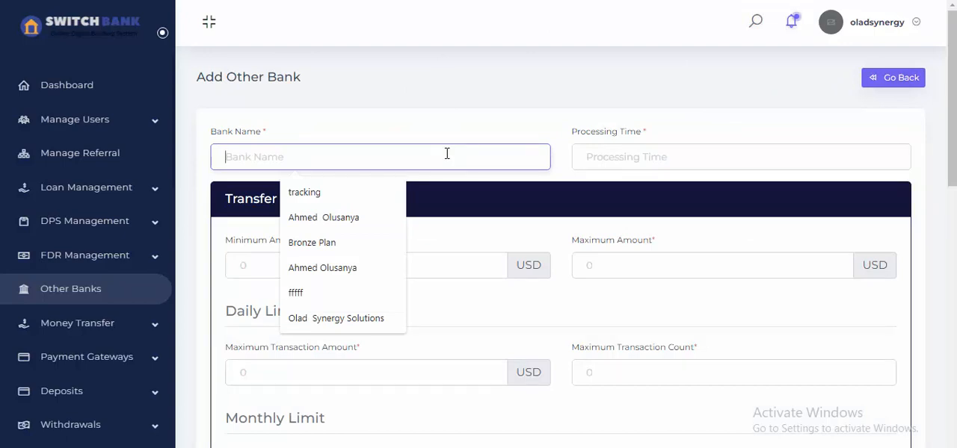
text(Fi)
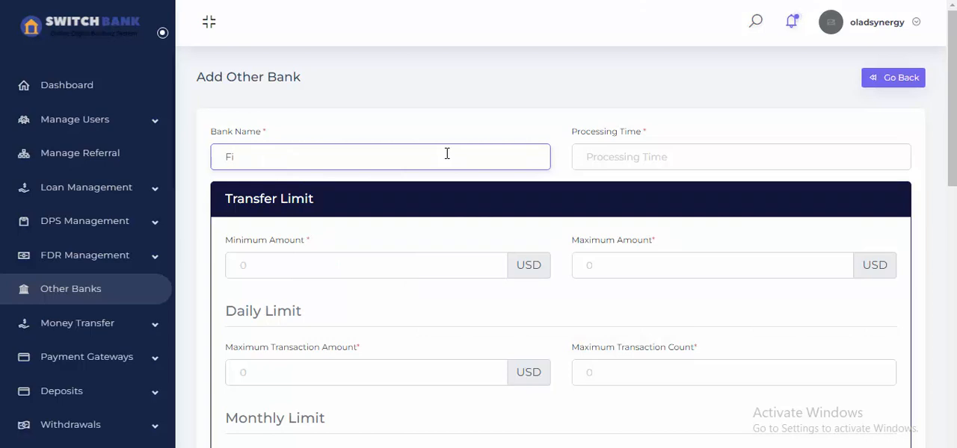
text(rst Mo)
key(BackSpace)
key(BackSpace)
key(BackSpace)
text(CMB)
click(628, 158)
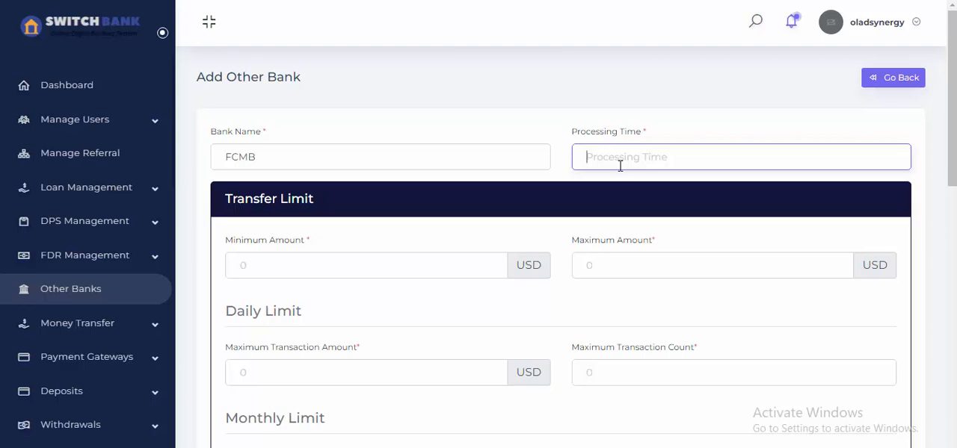
text(1)
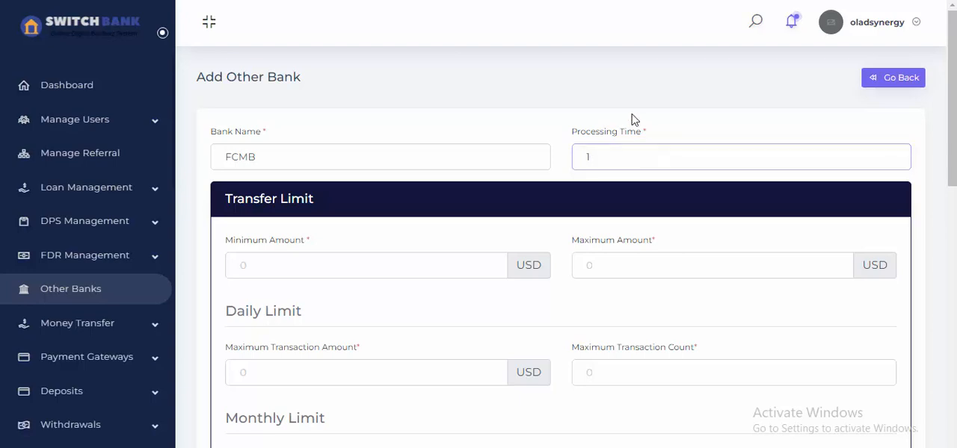
Set the transfer limit's minimum amount to 100 USD and maximum amount to 20000 USD.
scroll(632, 119, down, 2)
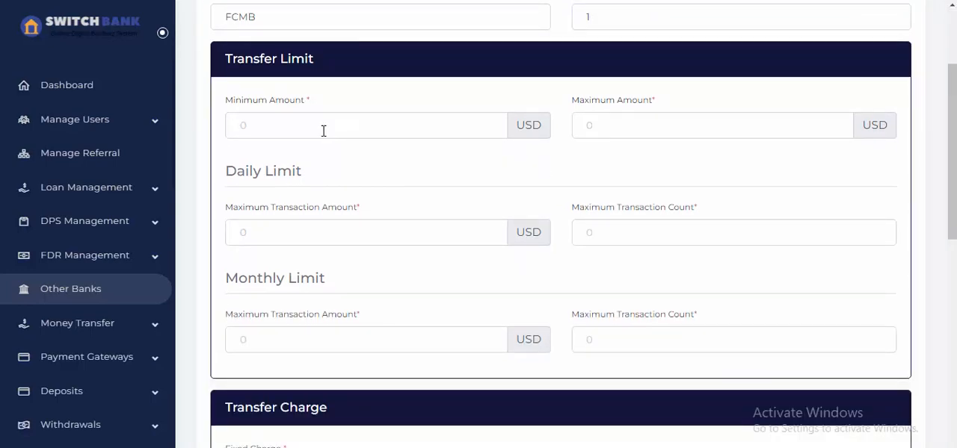
click(323, 128)
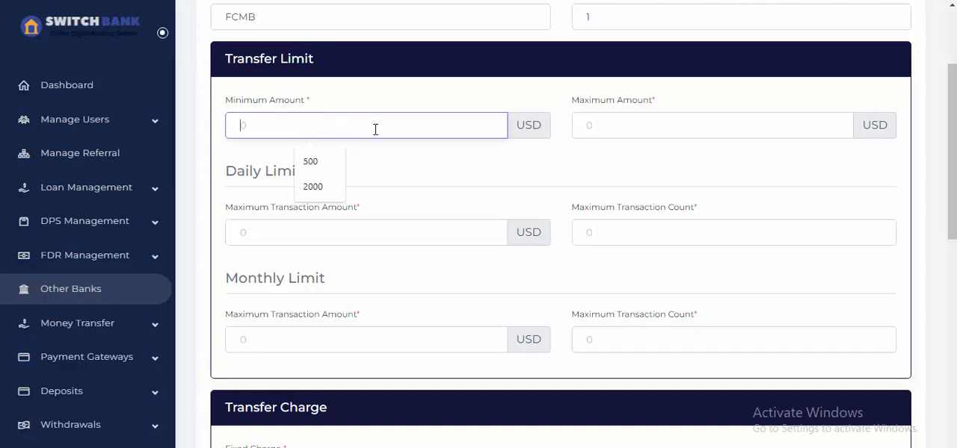
text(100)
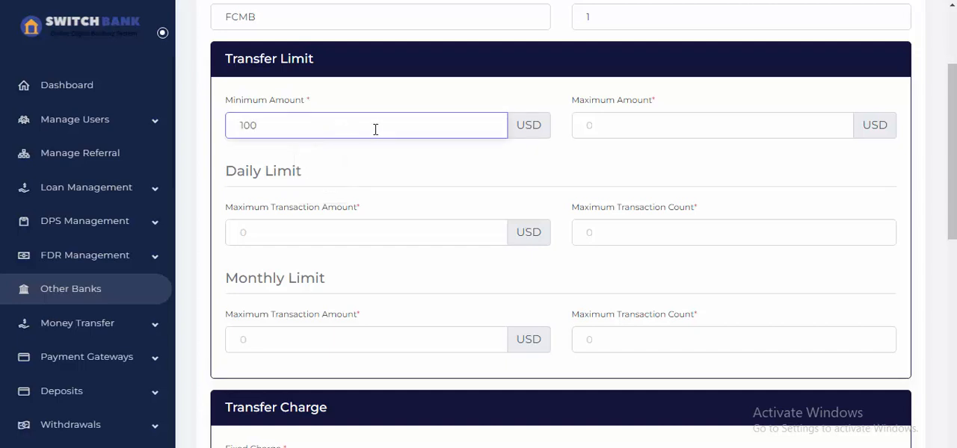
click(659, 128)
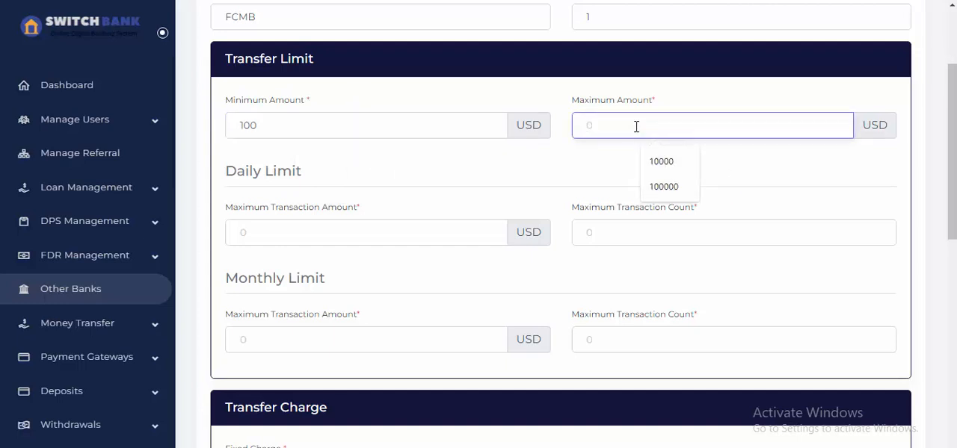
text(1)
key(BackSpace)
text(20000)
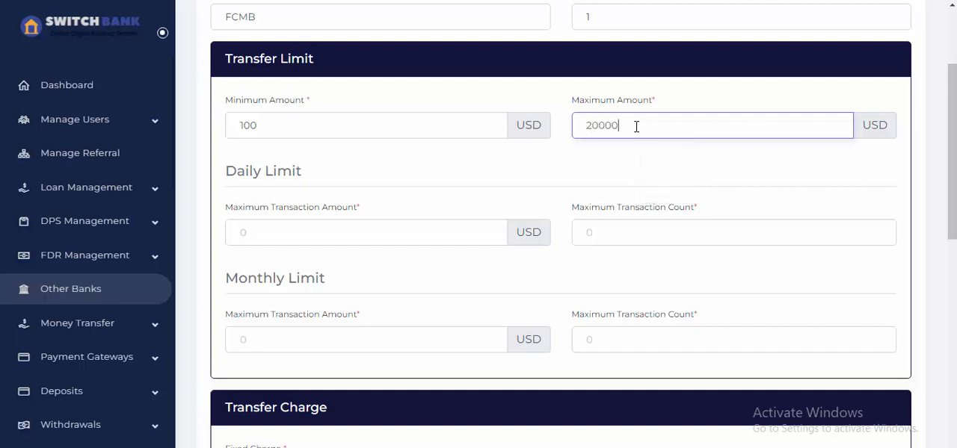
Set the daily limit to a maximum transaction amount of 30000 USD and a maximum transaction count of 5.
click(379, 235)
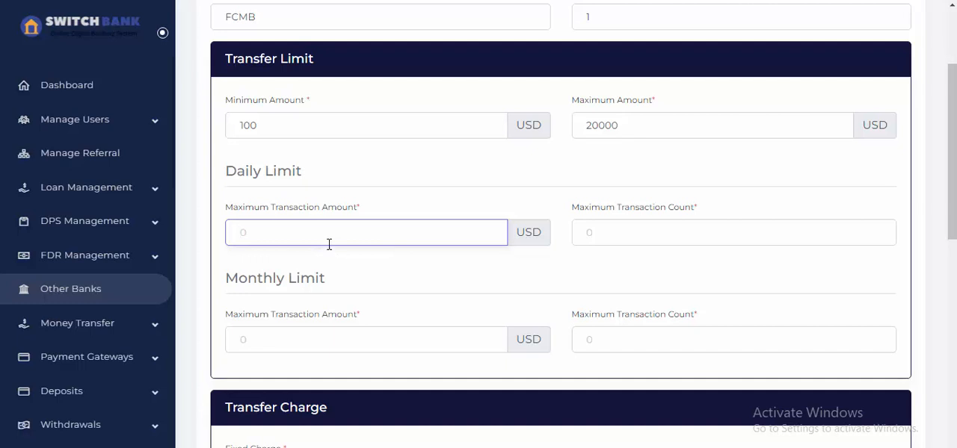
text(30000)
click(617, 234)
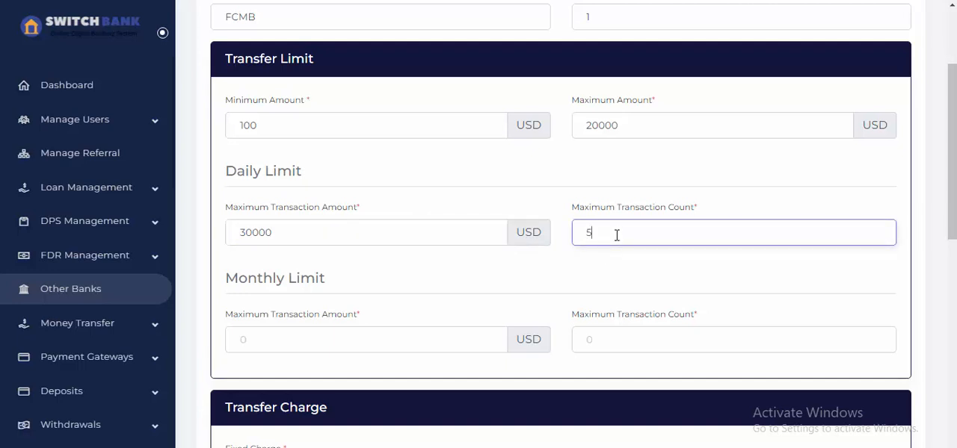
Set the monthly limit to a maximum transaction amount of 200000 USD and a maximum transaction count of 30.
scroll(568, 252, down, 2)
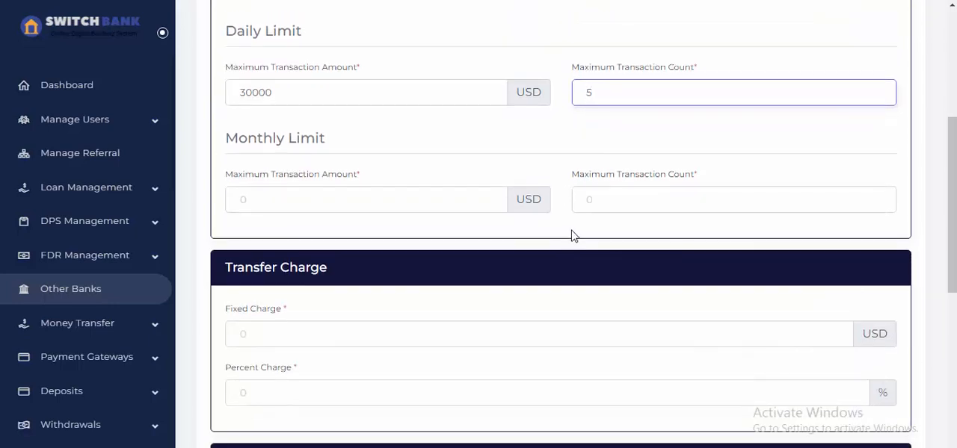
click(319, 205)
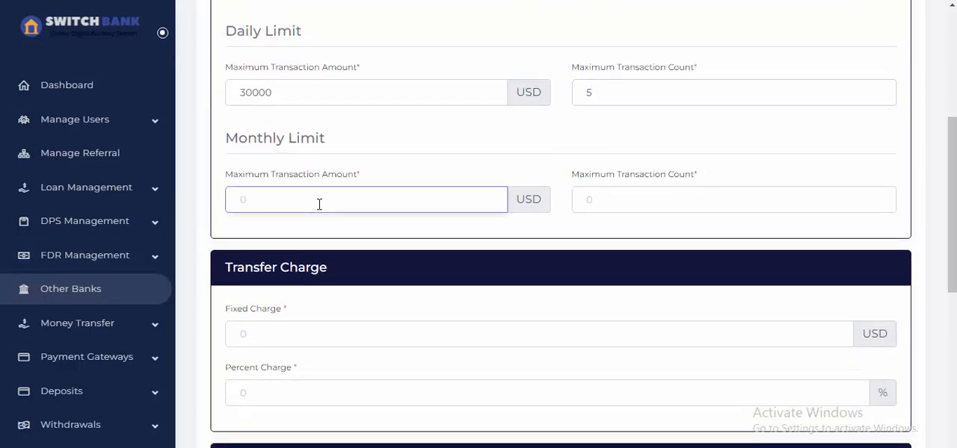
text(200000)
click(631, 201)
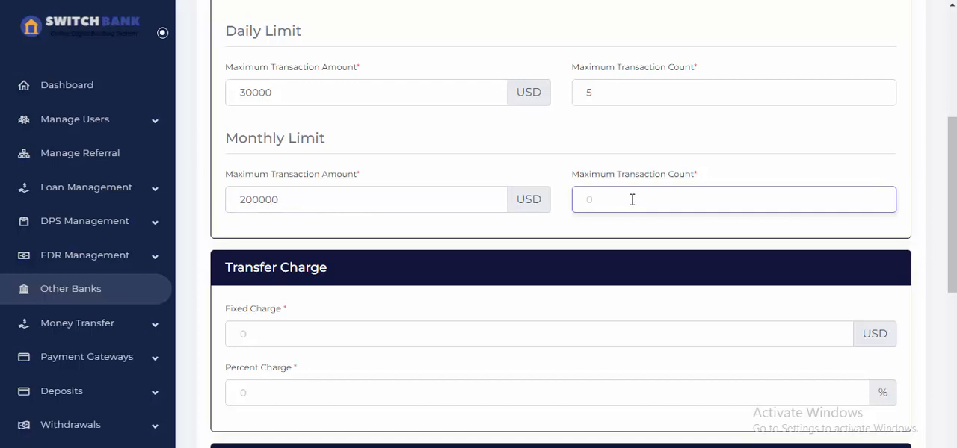
text(30)
click(506, 239)
Review the new bank's name, processing time and the daily and monthly transfer limits entered in the form.
scroll(505, 238, down, 1)
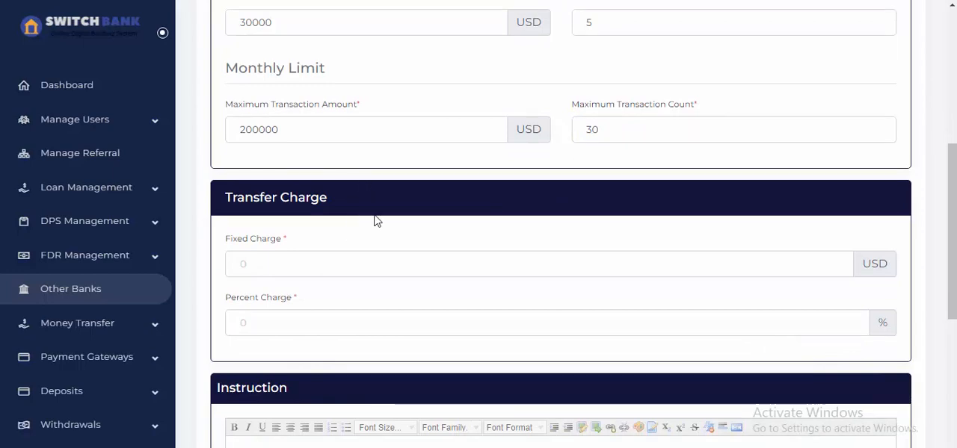
scroll(296, 129, up, 1)
scroll(276, 150, up, 3)
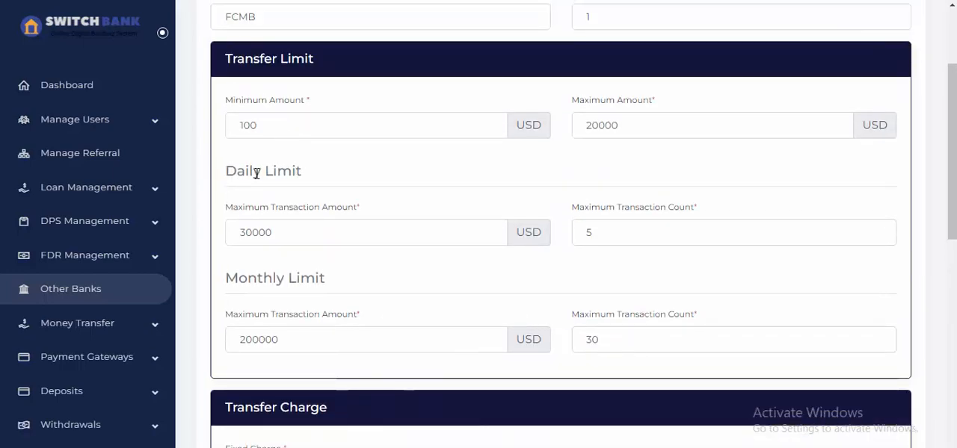
scroll(291, 210, up, 2)
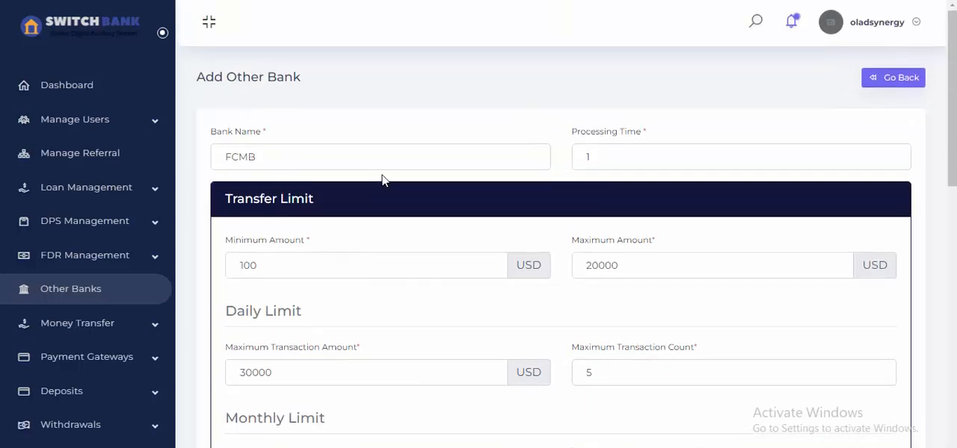
scroll(382, 180, down, 3)
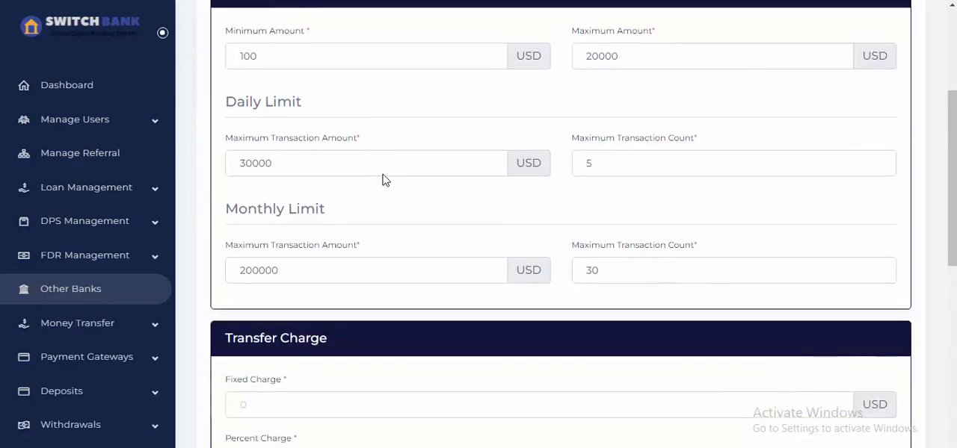
scroll(384, 171, up, 3)
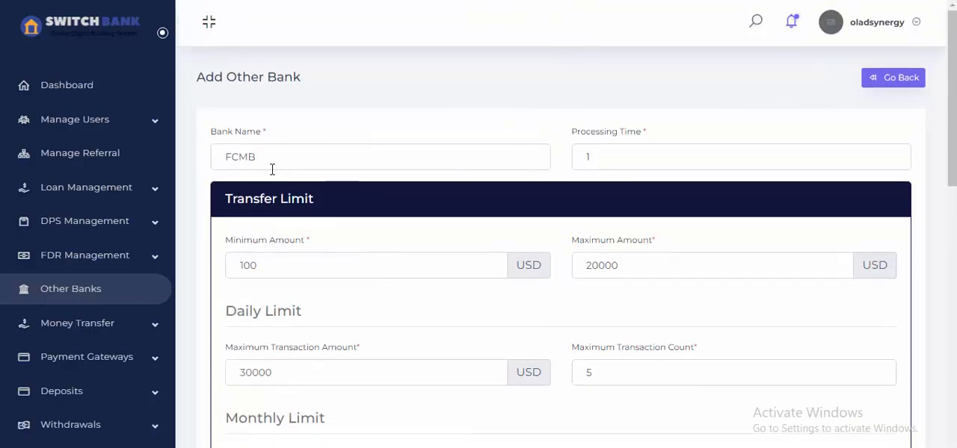
scroll(276, 167, down, 5)
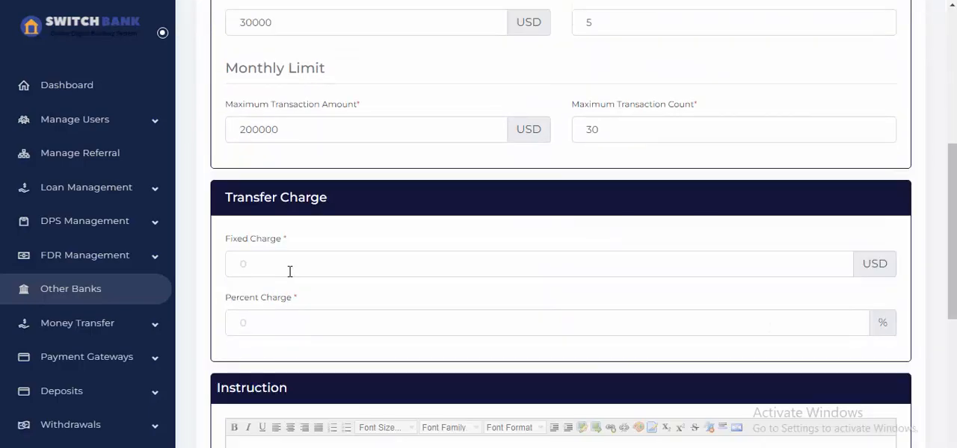
Set the transfer charge to a fixed charge of 0 USD and a percent charge of 0.4%.
scroll(295, 202, down, 2)
click(292, 125)
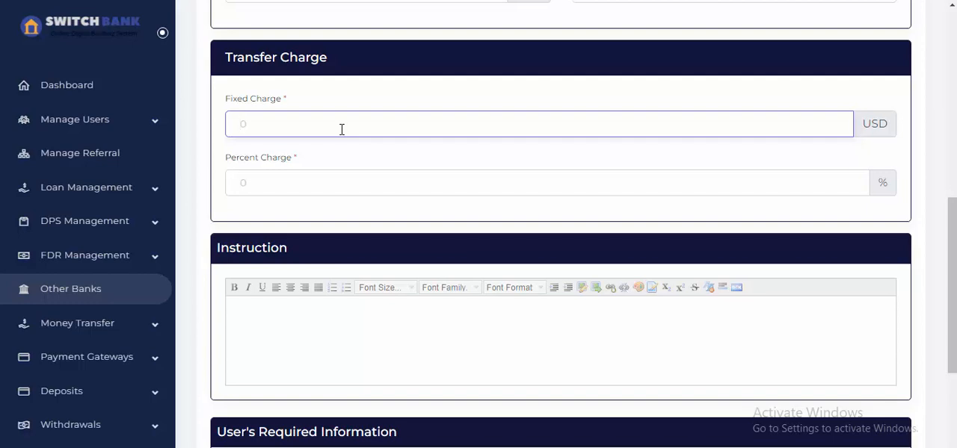
click(442, 320)
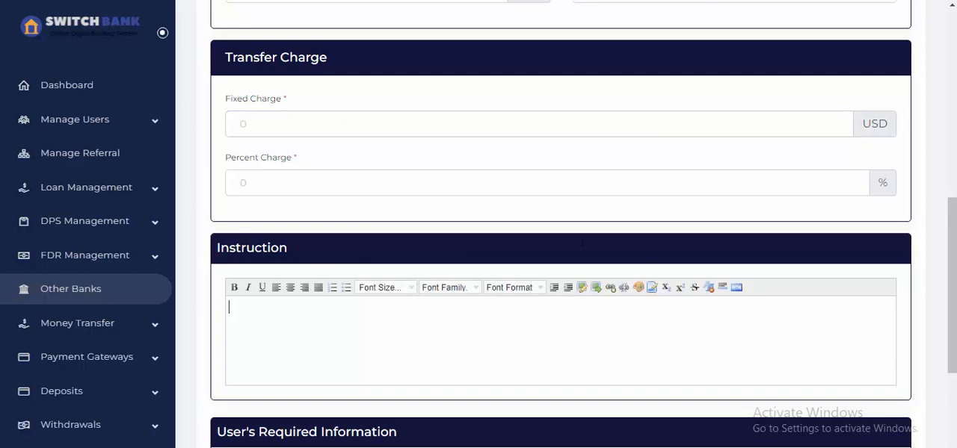
text(0)
click(288, 128)
text(0)
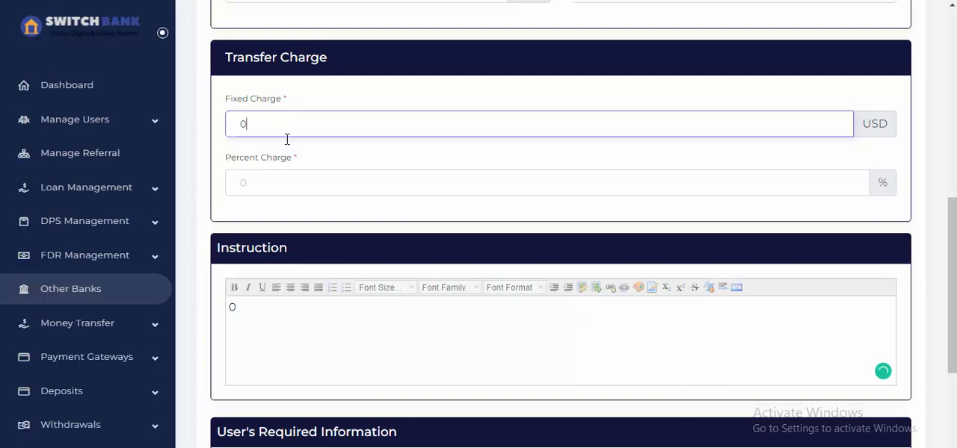
click(284, 182)
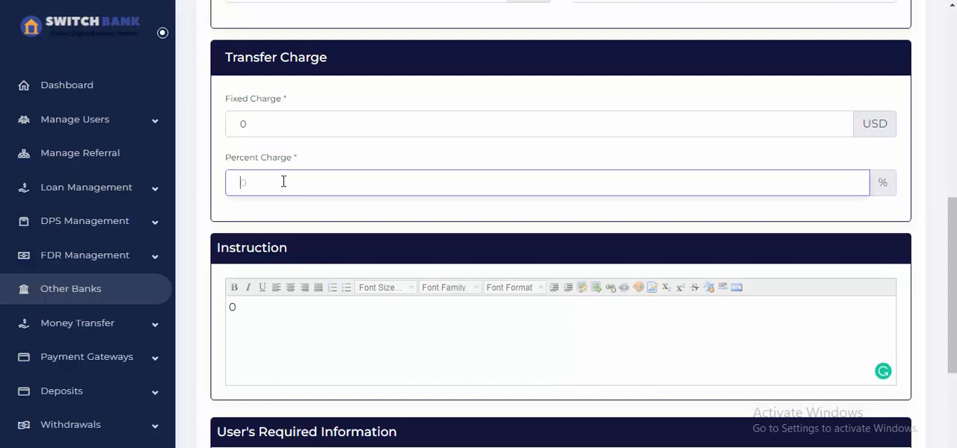
text(1)
text(0.4)
Clear the stray 0 from the Instruction text box.
click(331, 307)
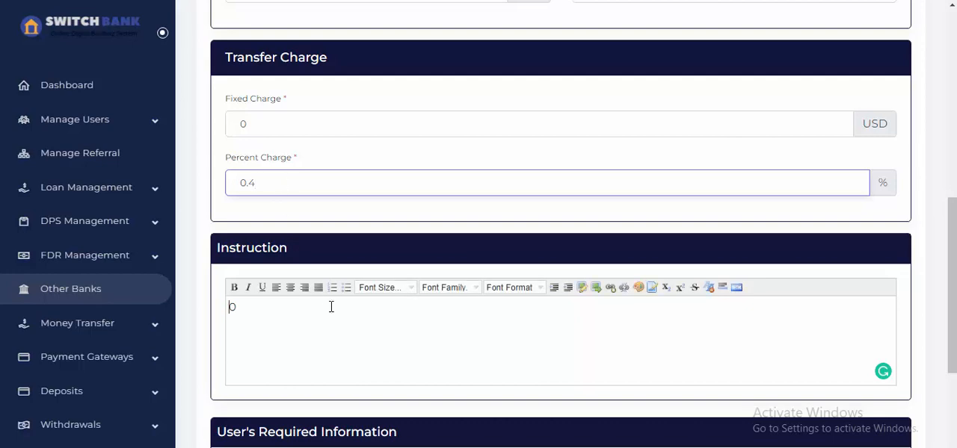
scroll(333, 291, down, 3)
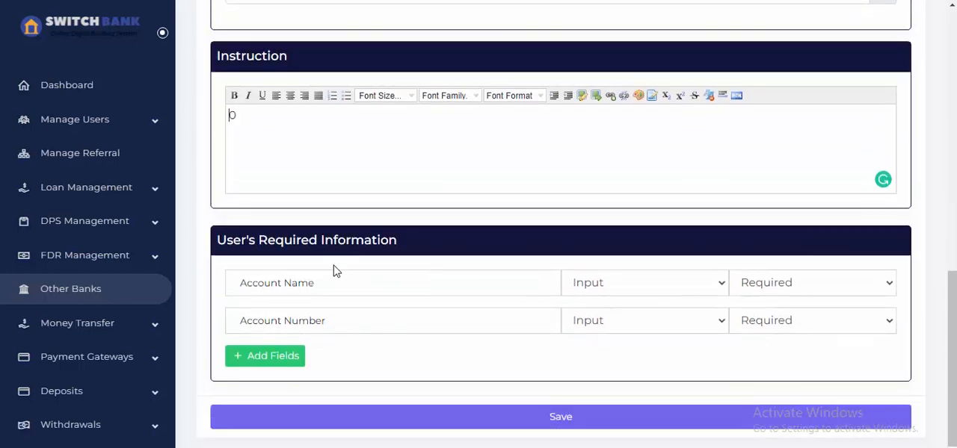
click(344, 124)
Add a blank extra field to the User's Required Information section and remove it again.
click(342, 282)
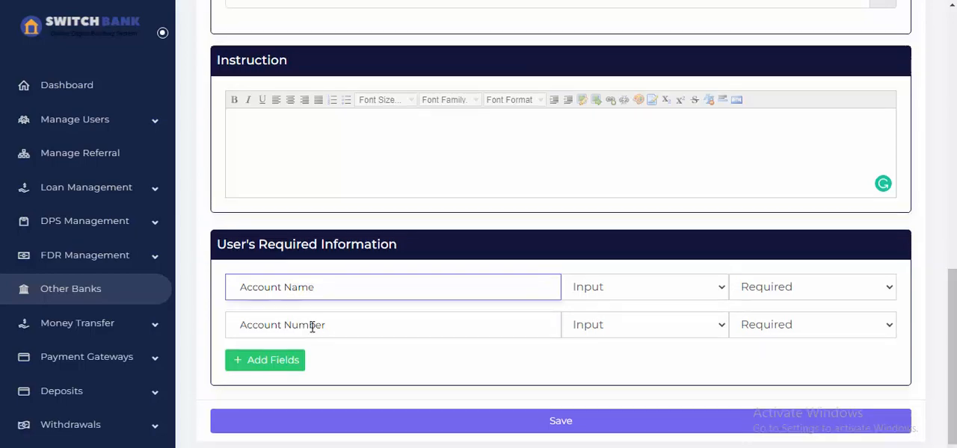
scroll(309, 231, up, 4)
scroll(314, 366, down, 2)
scroll(313, 366, down, 2)
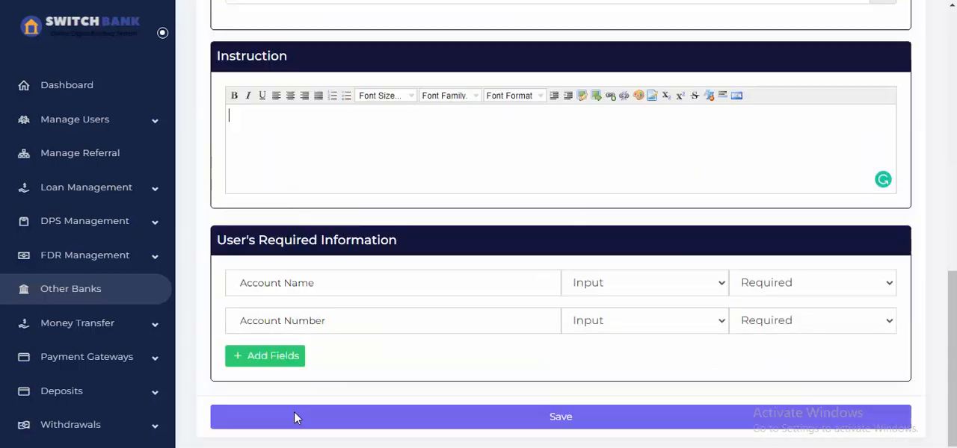
click(290, 363)
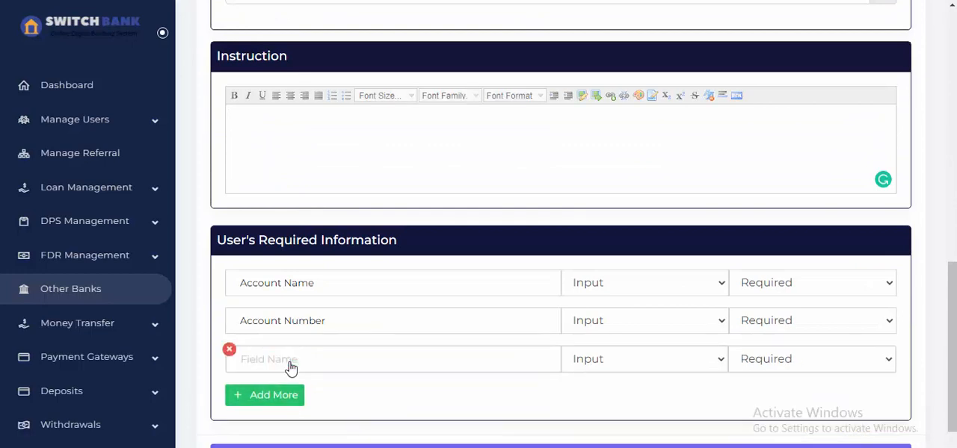
click(229, 349)
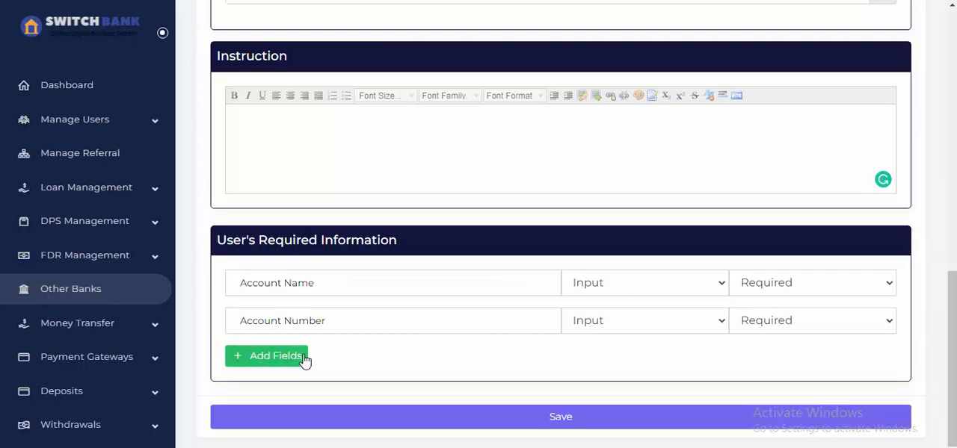
scroll(384, 321, up, 3)
scroll(384, 321, down, 3)
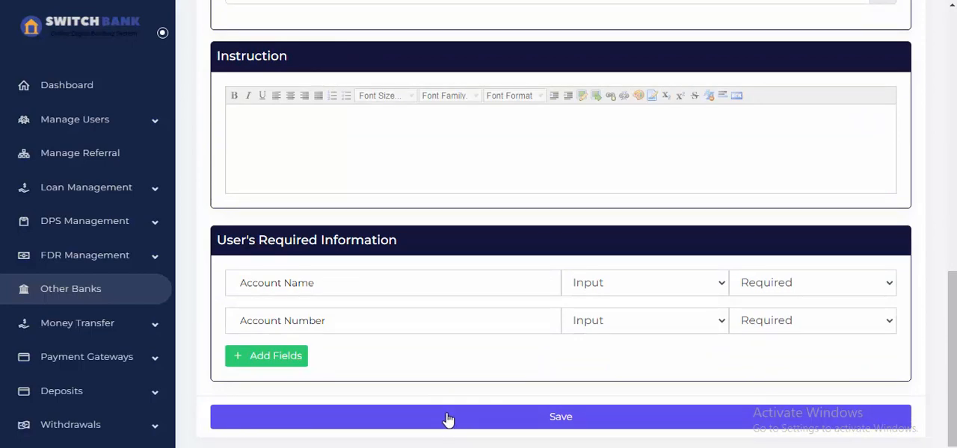
Save the new FCMB bank and view its entry in the Other Banks list.
click(449, 420)
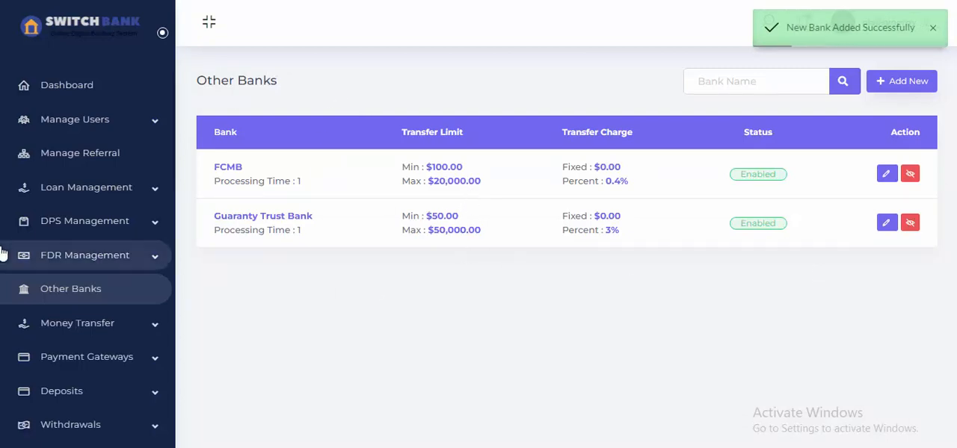
scroll(107, 292, down, 1)
scroll(141, 248, up, 1)
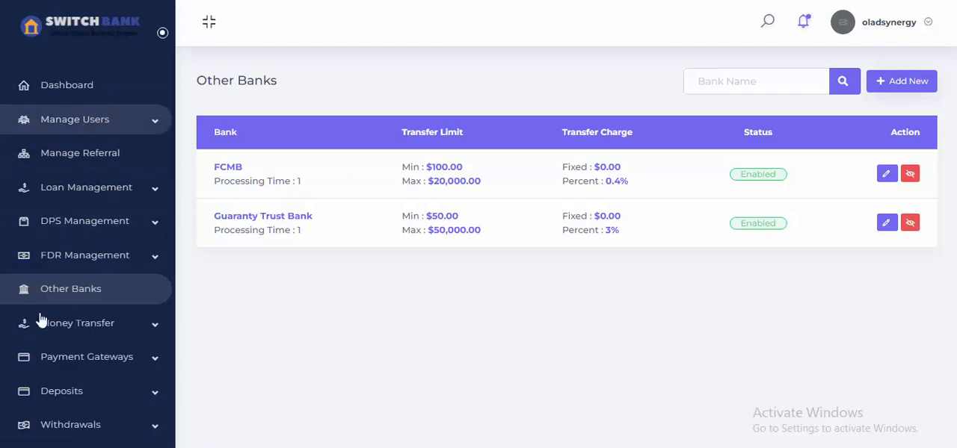
Open the General settings and go to the section for money transfers within Switch Bank.
scroll(38, 318, down, 2)
scroll(92, 380, down, 2)
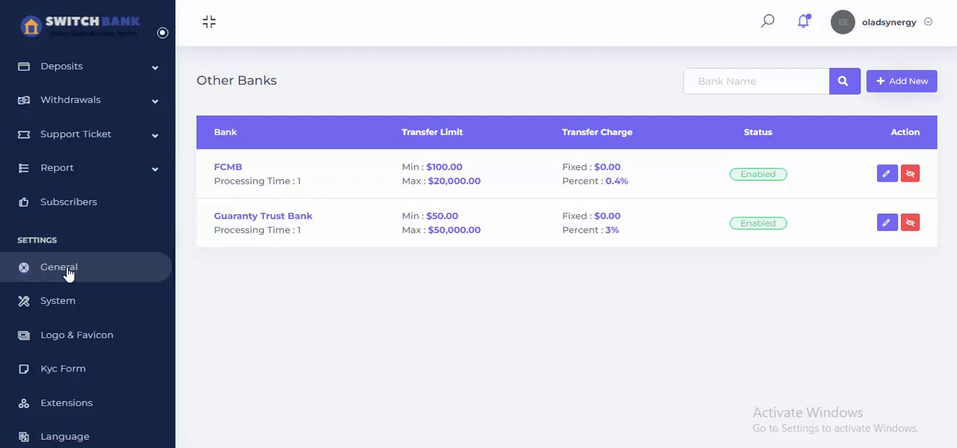
click(67, 271)
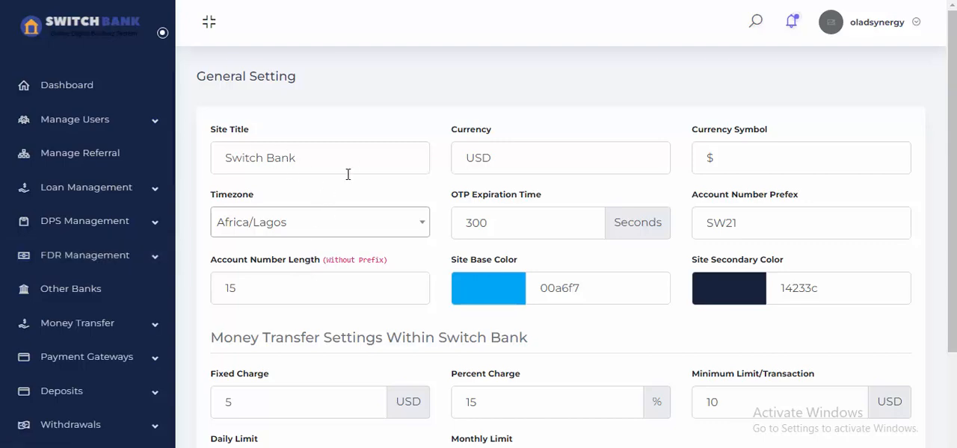
scroll(790, 181, down, 1)
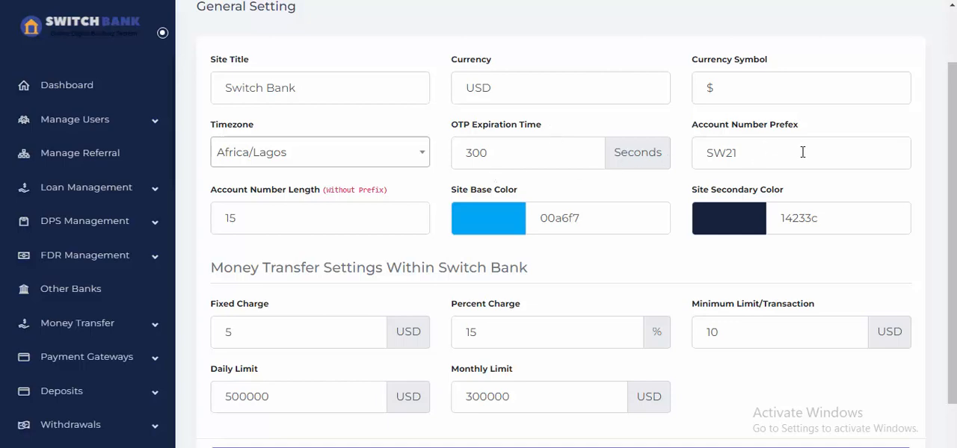
scroll(719, 153, down, 1)
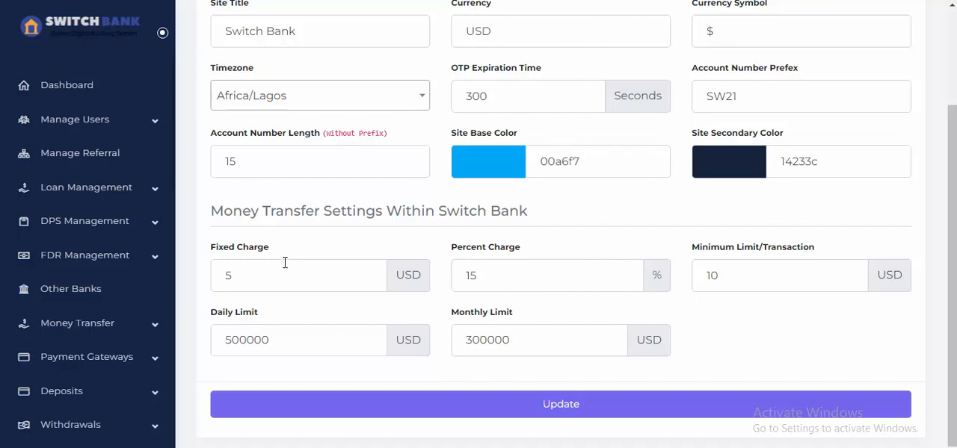
Set the charges for transfers within Switch Bank to a fixed charge of 0 USD and a percent charge of 0.2%.
click(260, 281)
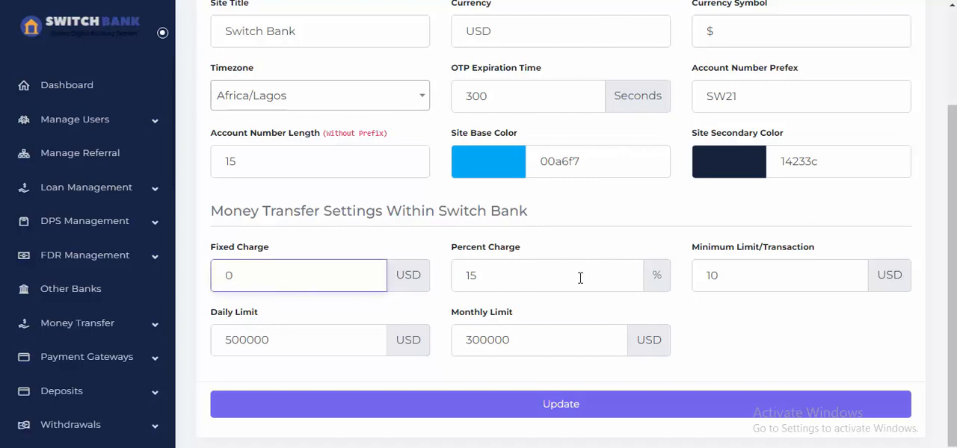
drag(555, 284, 448, 279)
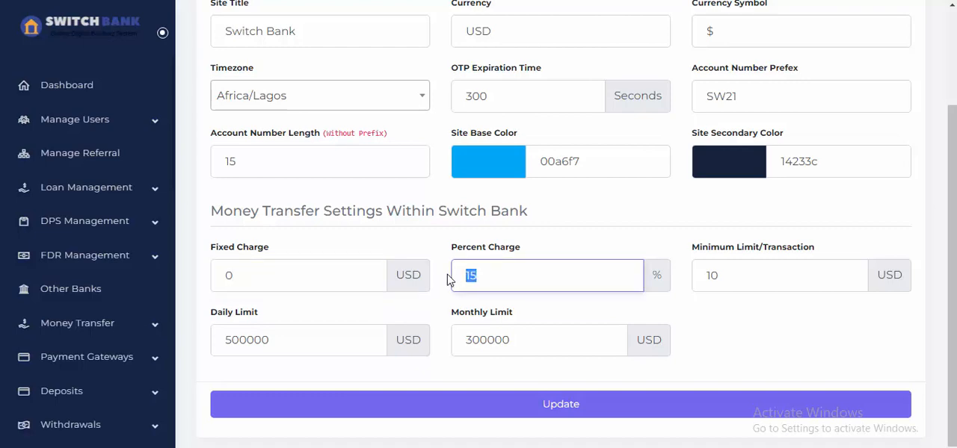
text(0.2)
click(556, 248)
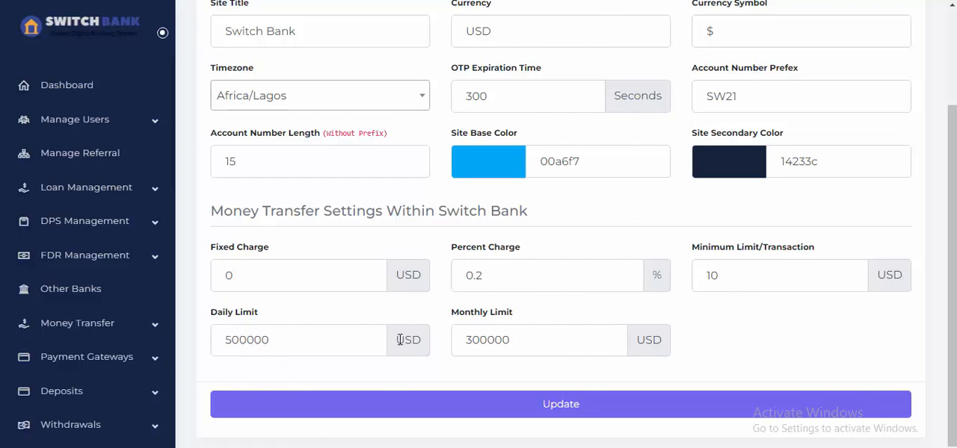
Set the monthly limit for transfers within Switch Bank to 3000000 USD and save the general settings.
click(487, 340)
text(0)
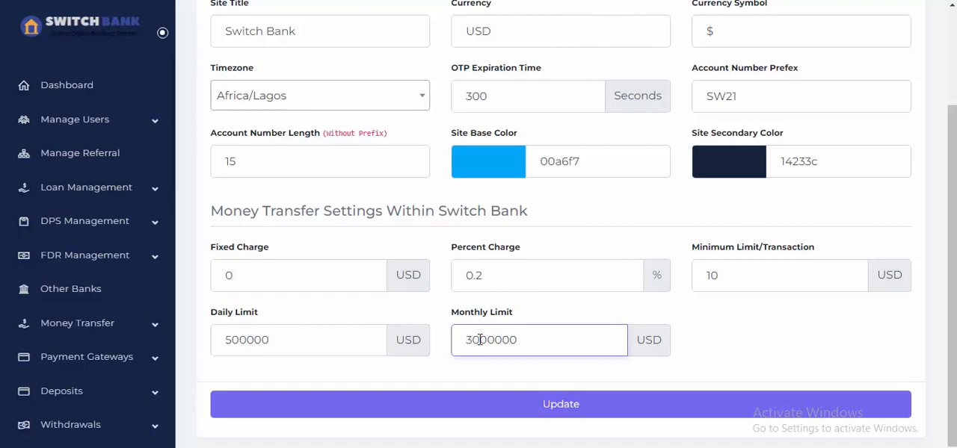
drag(486, 340, 472, 340)
click(538, 329)
click(580, 407)
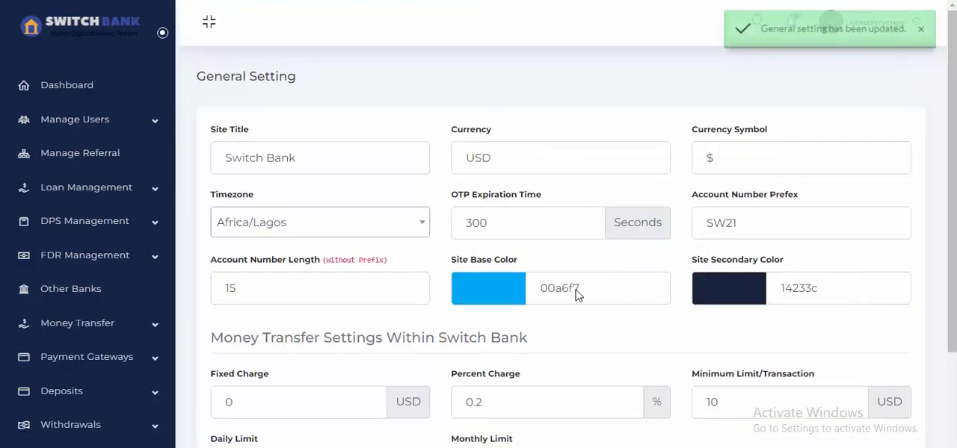
Switch to the customer's dashboard in the other browser window and open the Beneficiary Management page of the transfer section.
scroll(577, 279, down, 1)
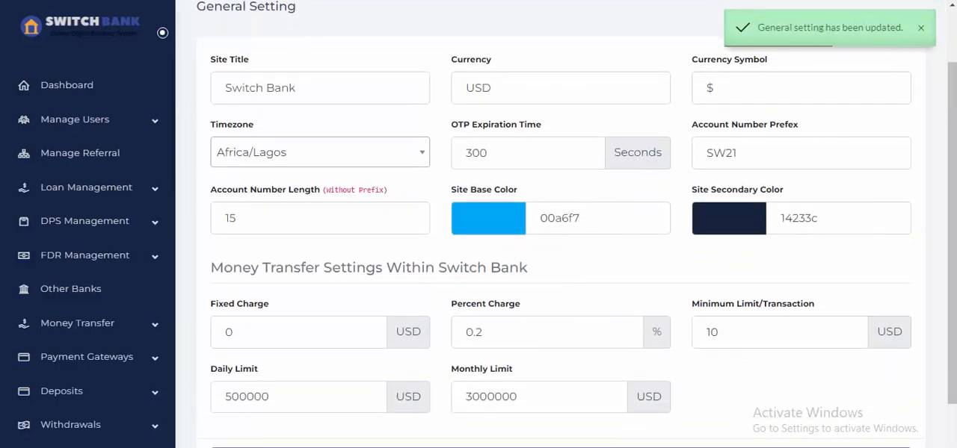
click(553, 403)
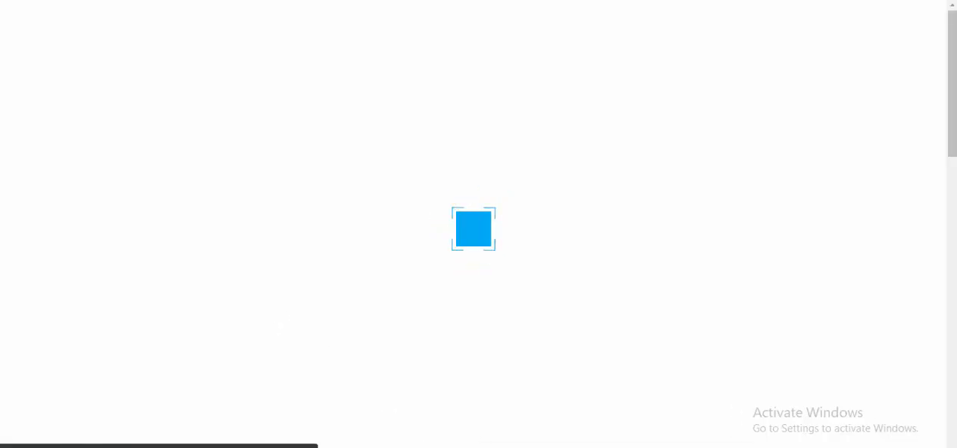
click(455, 437)
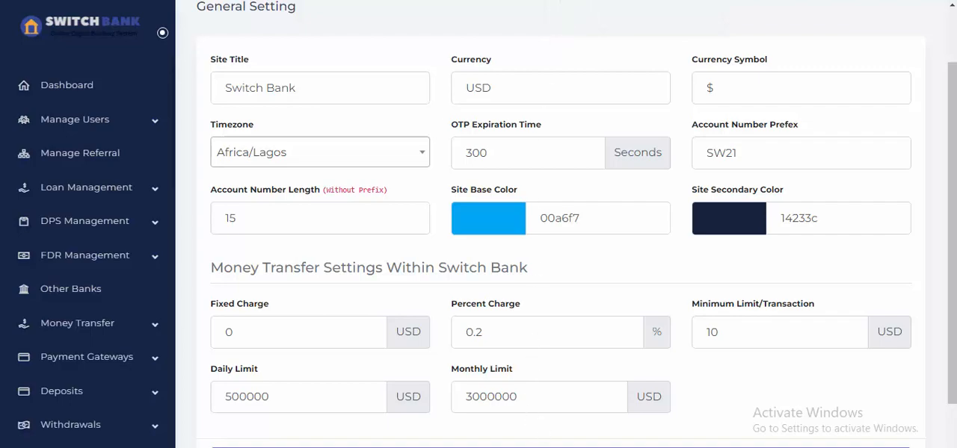
click(624, 403)
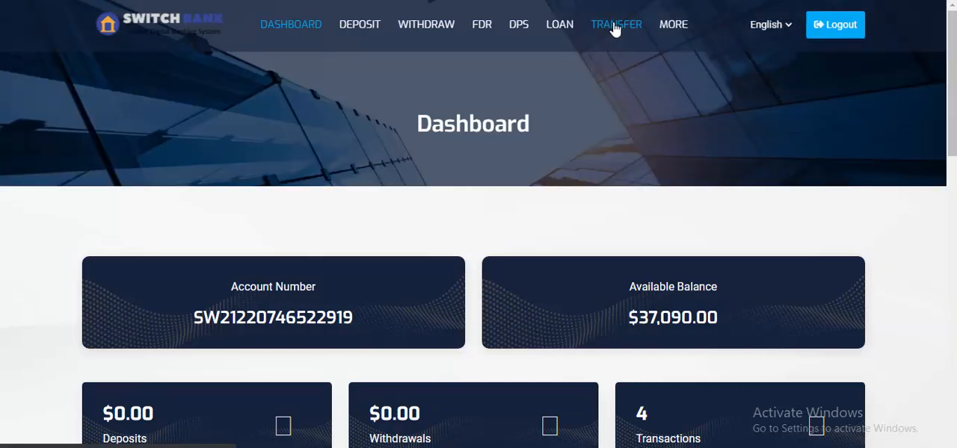
click(614, 25)
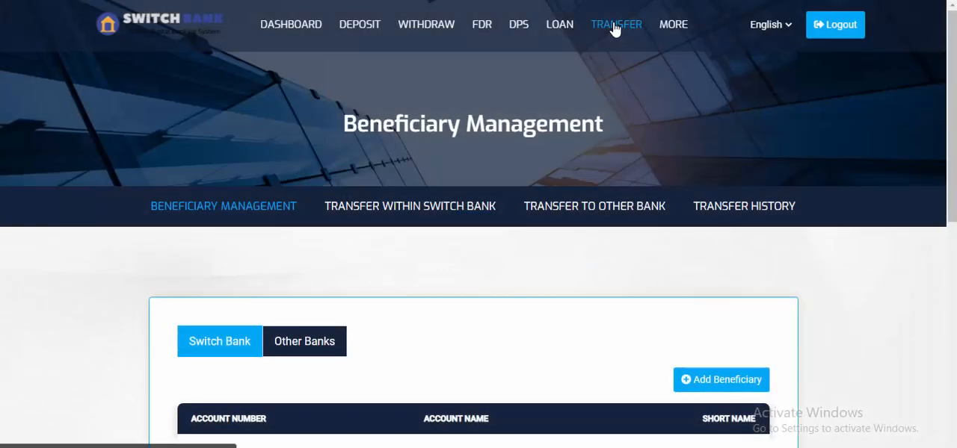
Open the form for adding a beneficiary within Switch Bank.
scroll(614, 28, down, 2)
scroll(495, 299, down, 1)
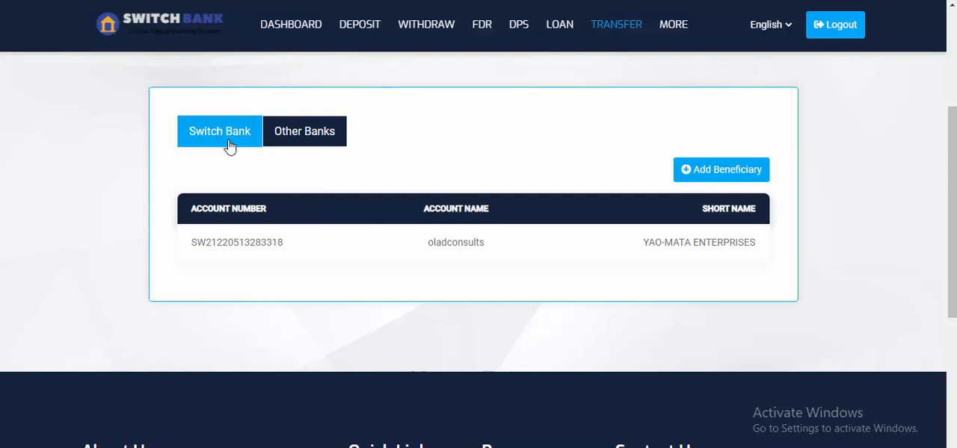
click(716, 179)
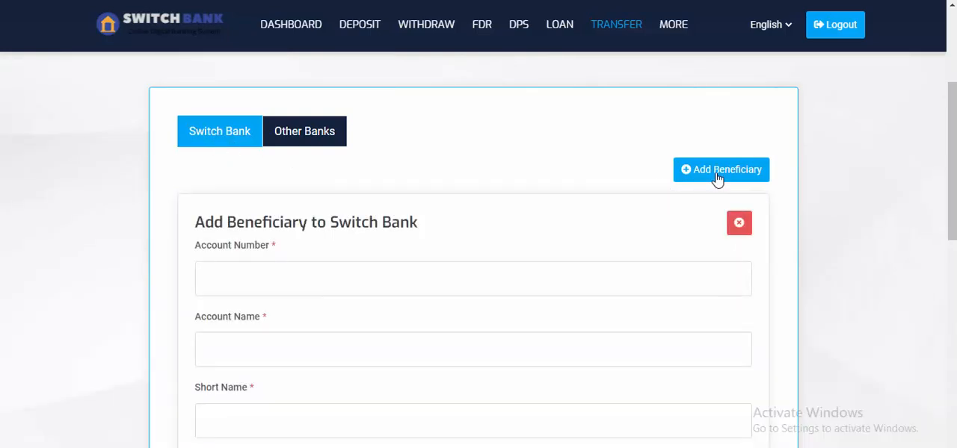
scroll(374, 224, down, 1)
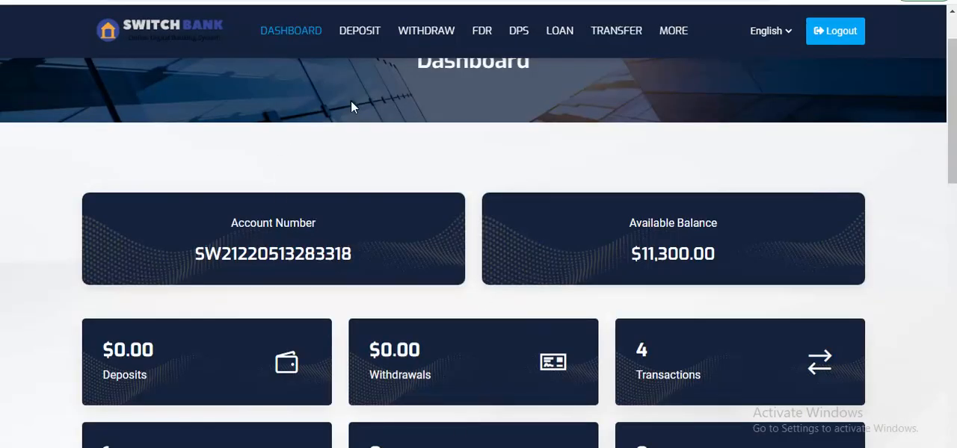
Copy the account number from the other customer's dashboard and return to the Account Number field of the beneficiary form.
drag(211, 253, 355, 257)
click(203, 259)
right_click(336, 251)
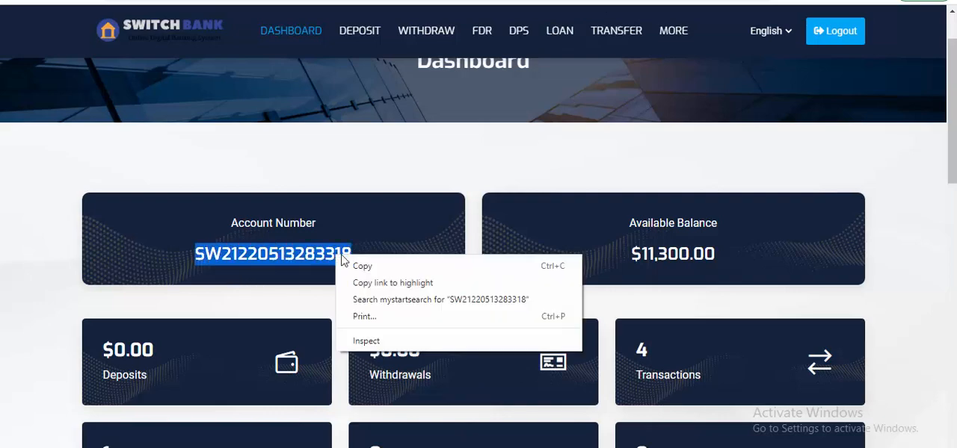
click(364, 267)
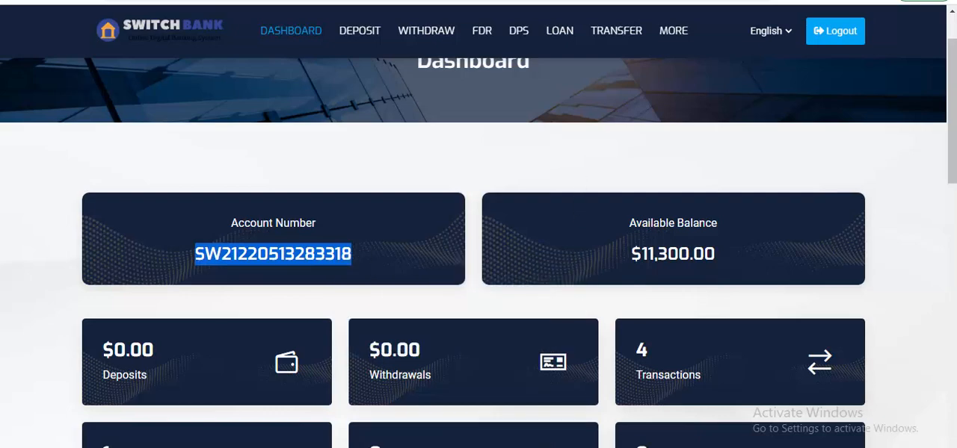
click(501, 447)
click(577, 416)
click(321, 208)
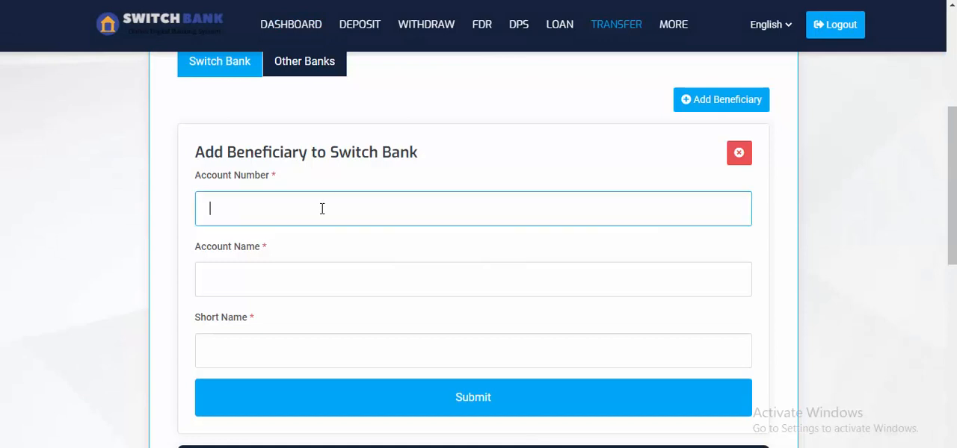
Enter a made-up, invalid account number in the beneficiary form to test the account lookup.
text(SW21ddd)
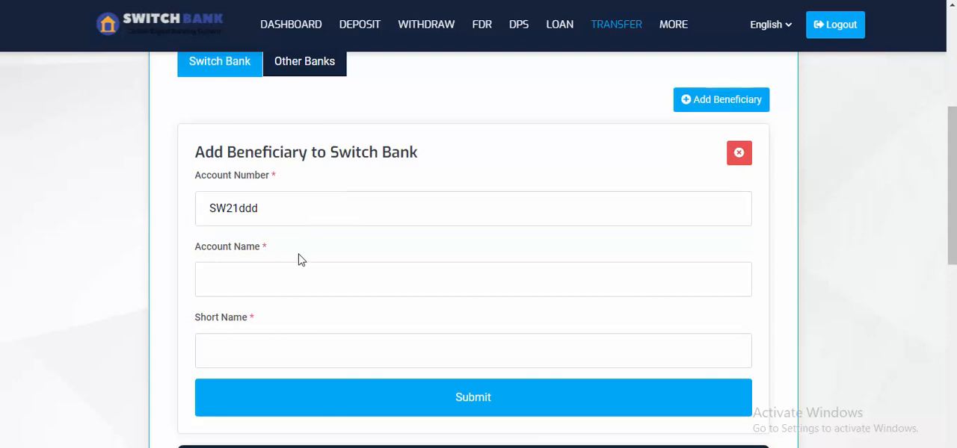
click(296, 280)
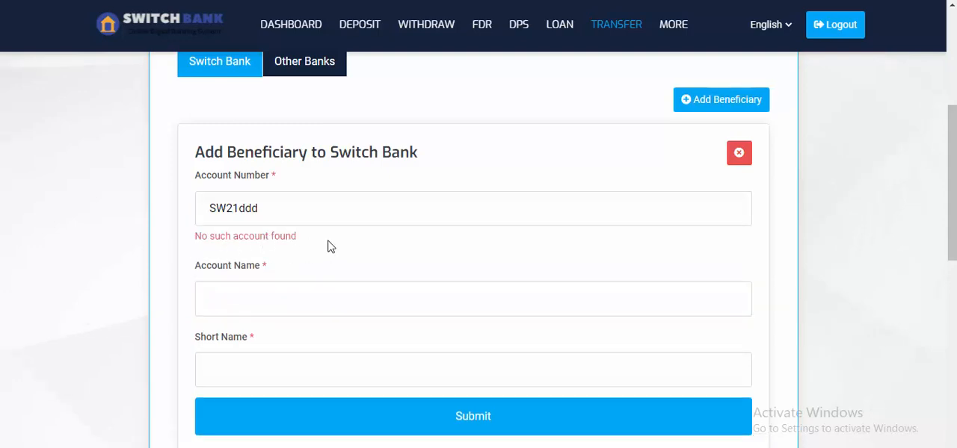
Replace the invalid account number with the copied one so that the account name is looked up.
drag(270, 209, 178, 215)
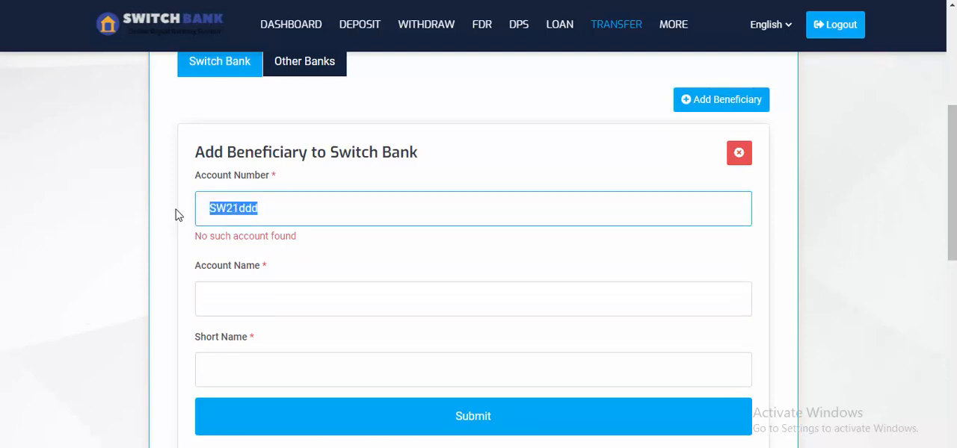
click(253, 308)
drag(303, 211, 178, 219)
key(ctrl+v)
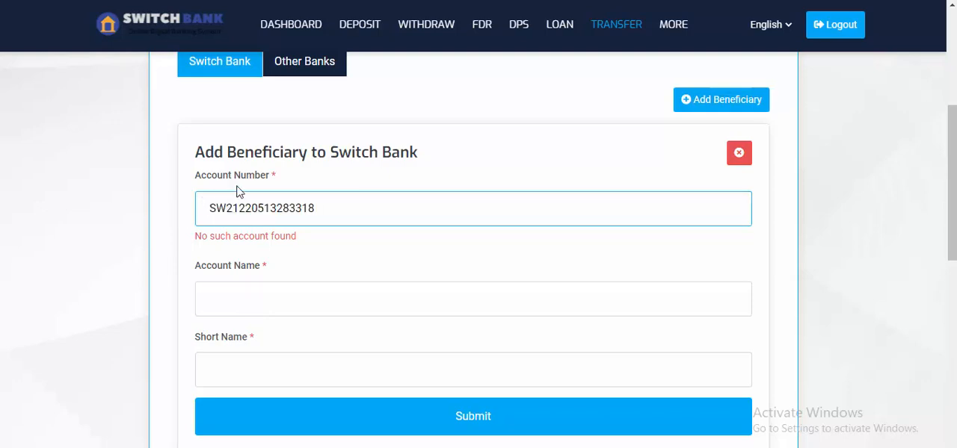
click(316, 169)
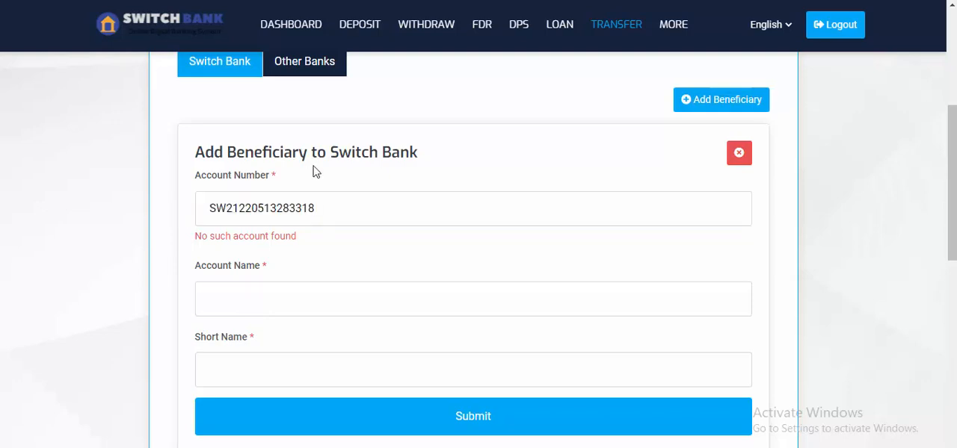
Enter "olad" as the beneficiary's short name and try to submit the beneficiary.
scroll(284, 297, down, 1)
click(284, 296)
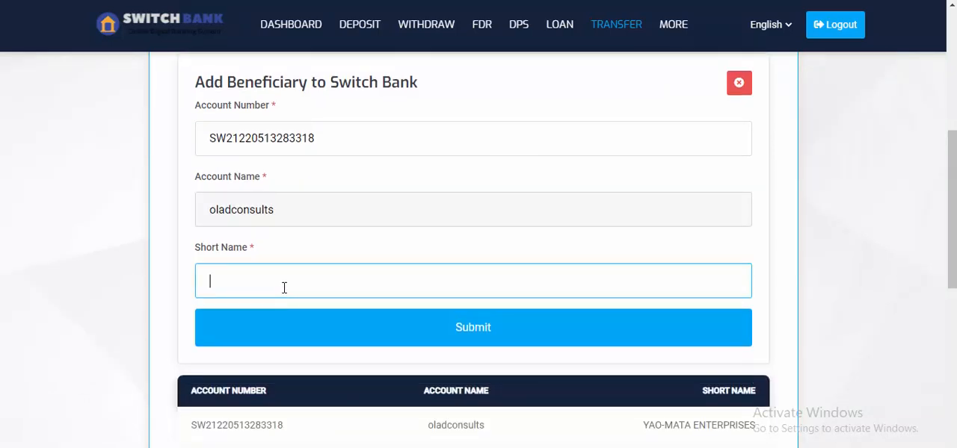
text(olad)
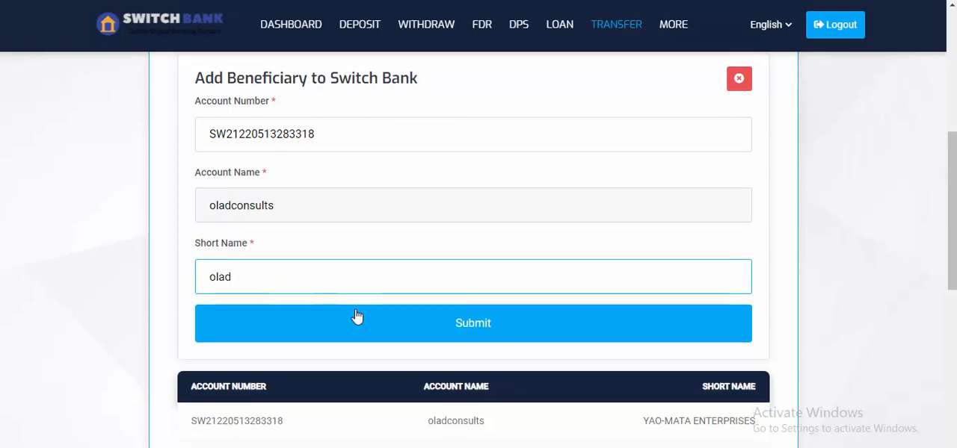
scroll(359, 318, down, 2)
click(477, 202)
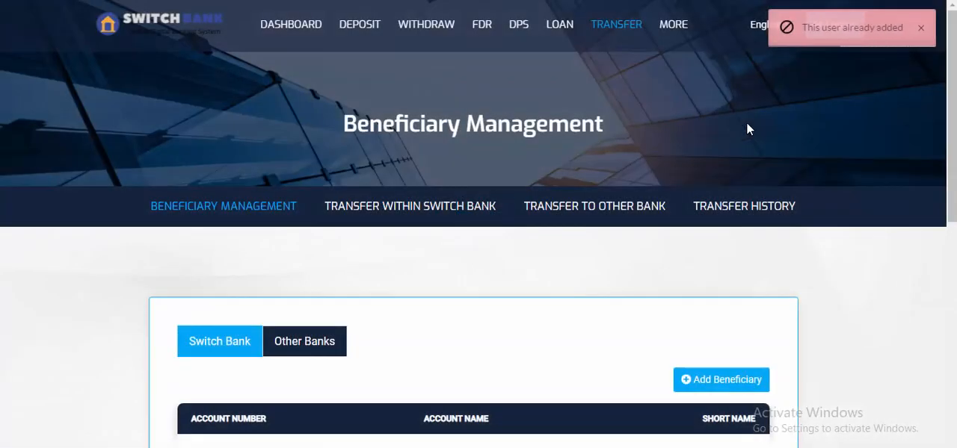
Review the existing Switch Bank beneficiary list and open the page for transferring money within Switch Bank.
scroll(641, 199, down, 2)
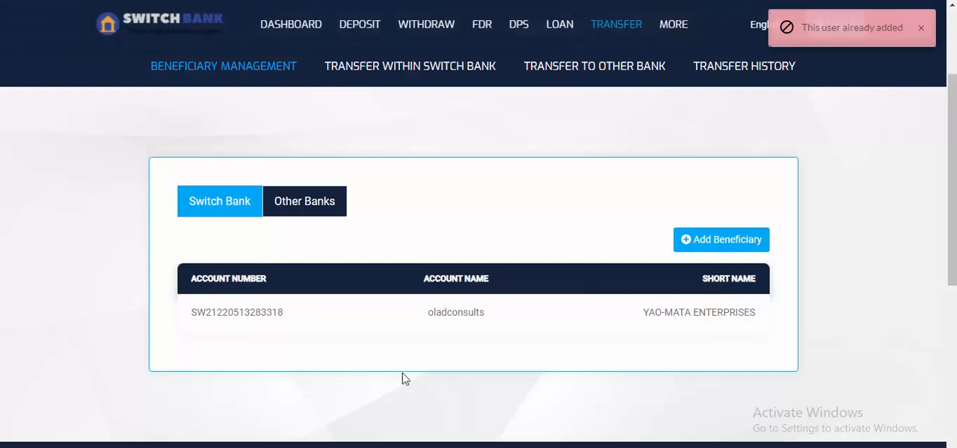
scroll(321, 286, up, 2)
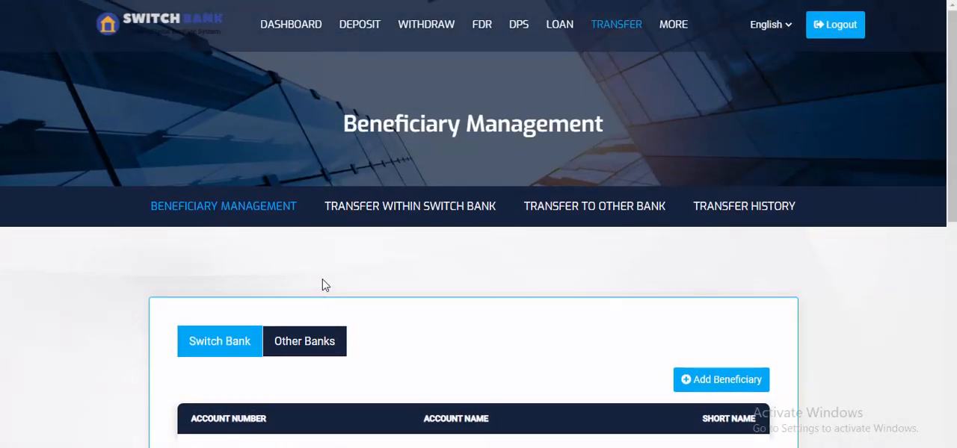
scroll(424, 411, down, 2)
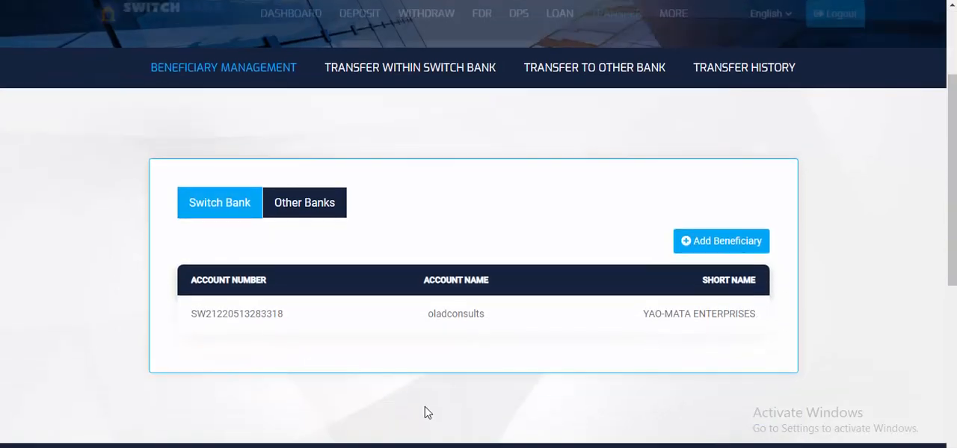
scroll(454, 310, up, 1)
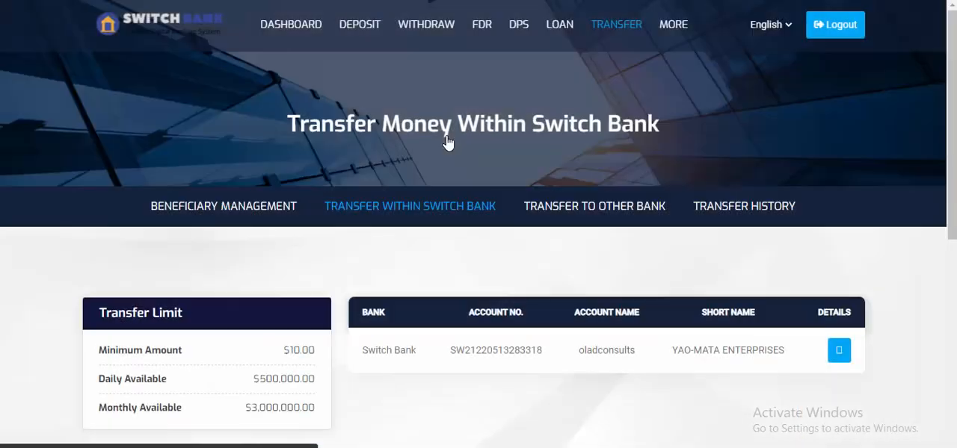
scroll(447, 142, down, 2)
scroll(419, 182, up, 2)
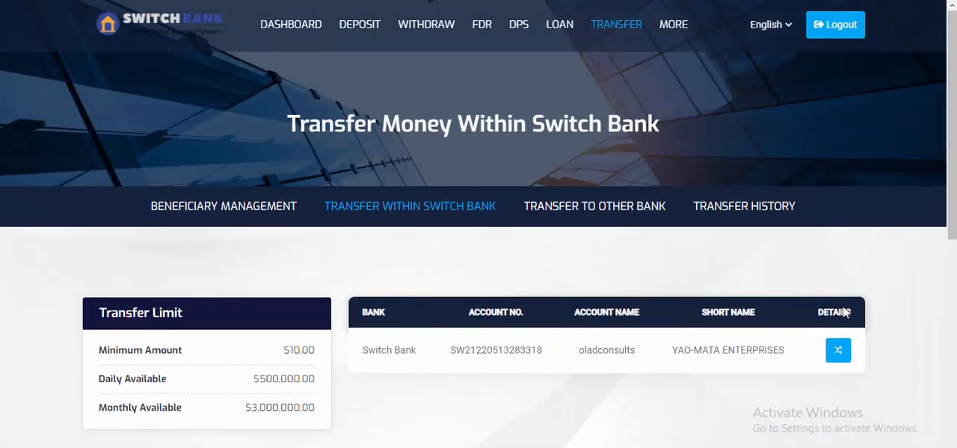
Open the money transfer form for the listed Switch Bank beneficiary and set the amount to 4000 USD.
scroll(837, 284, down, 1)
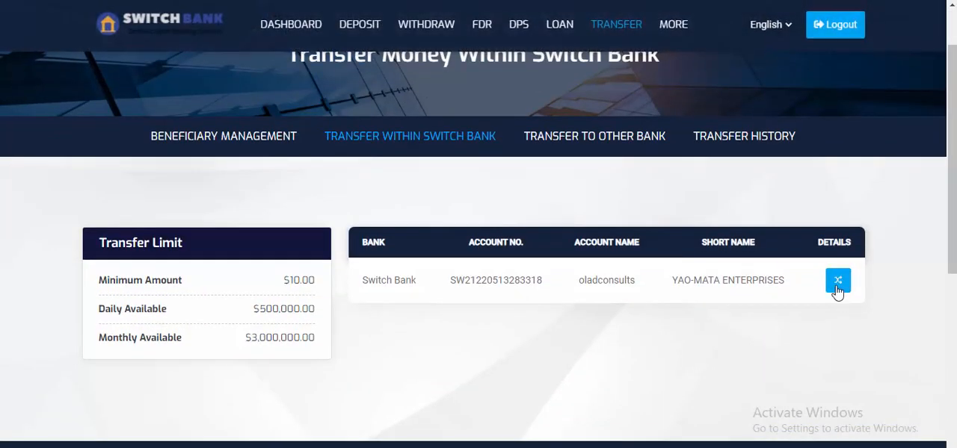
click(838, 288)
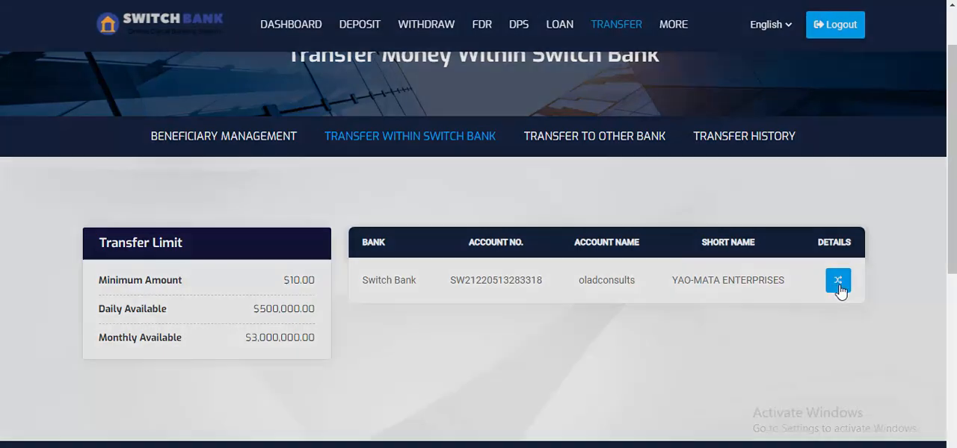
click(449, 204)
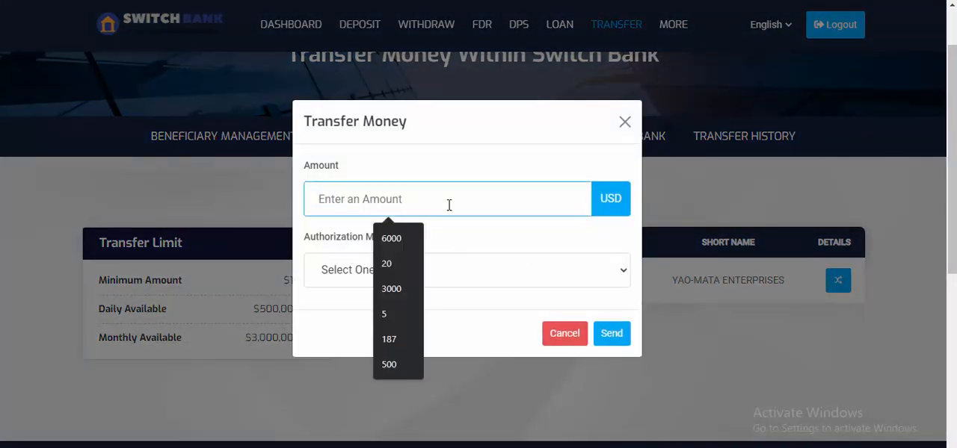
click(401, 274)
click(387, 209)
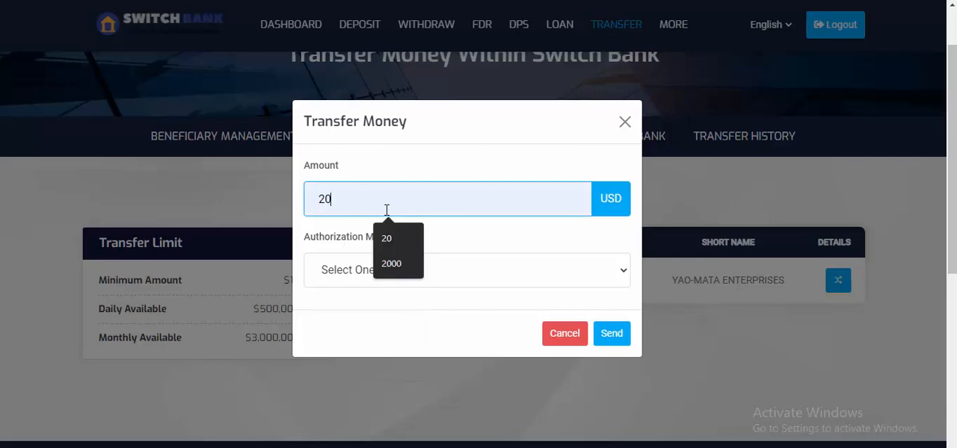
click(392, 262)
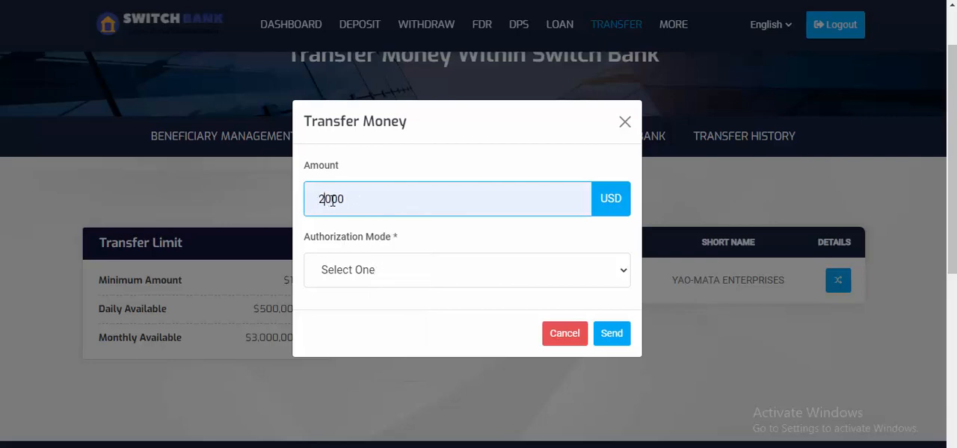
key(BackSpace)
text(4)
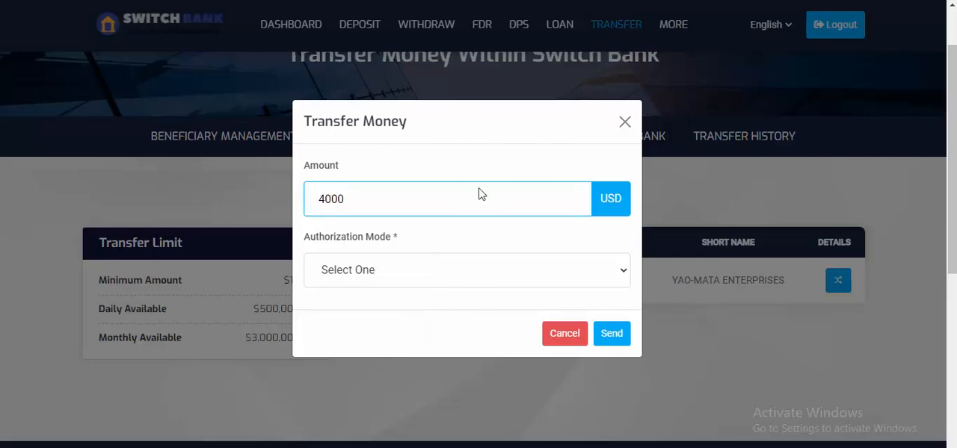
Choose Email as the authorization mode and send the transfer request.
click(440, 282)
click(364, 314)
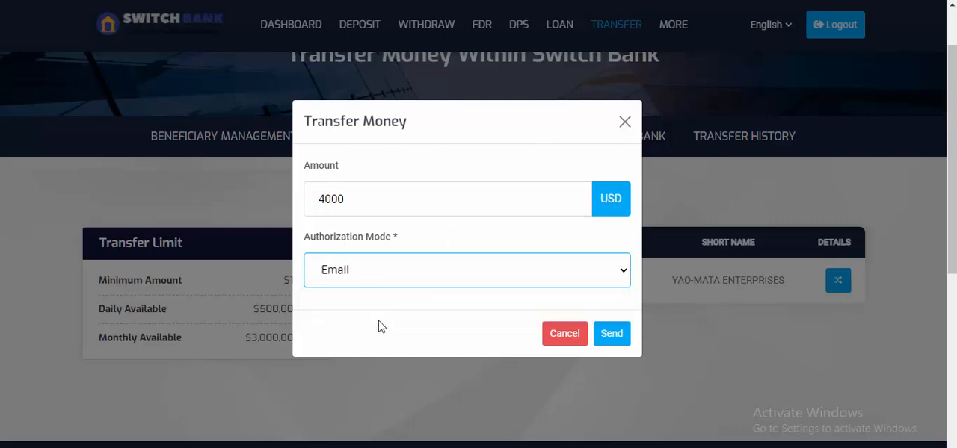
click(611, 334)
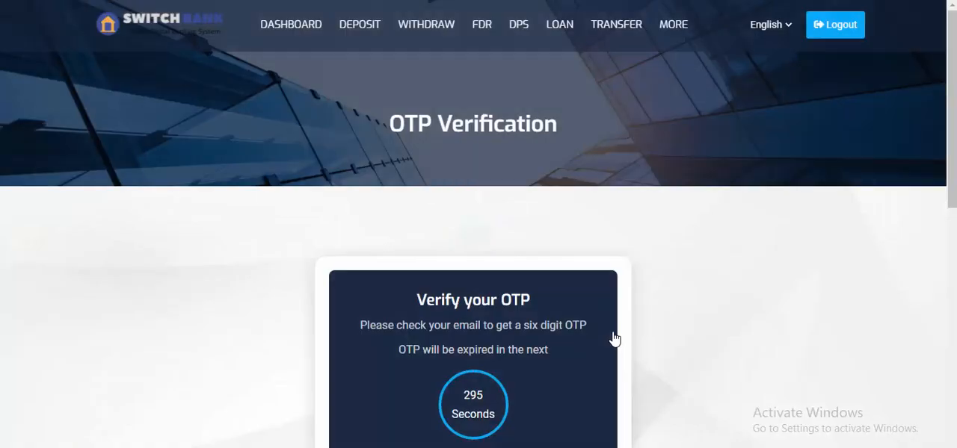
Go to the OTP entry field of the verification page, then switch to the customer's Gmail inbox.
scroll(606, 327, down, 3)
click(446, 300)
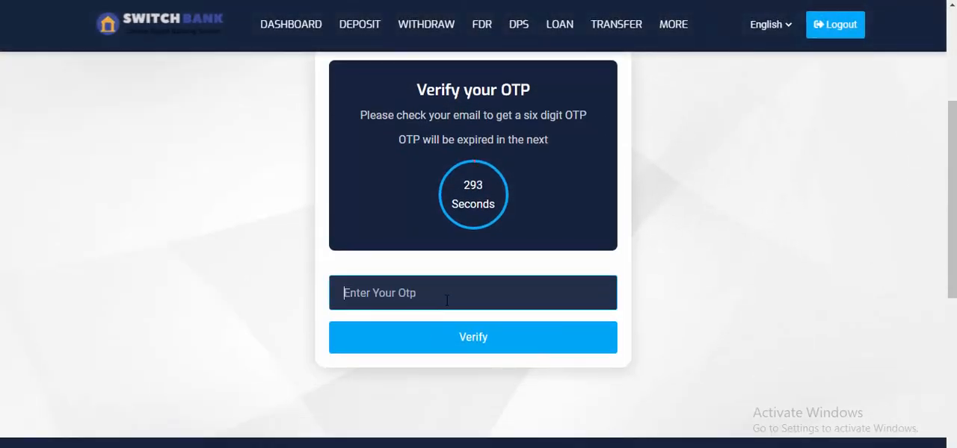
click(499, 447)
mouse_move(421, 446)
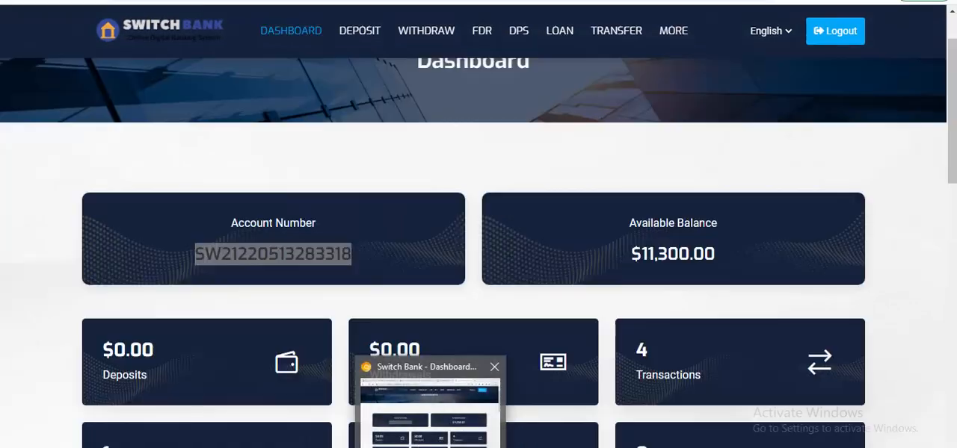
click(424, 444)
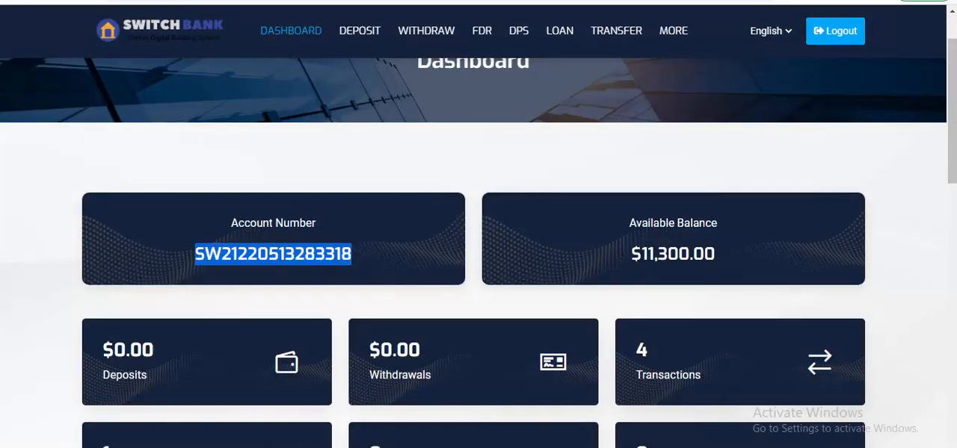
click(499, 447)
click(464, 440)
click(468, 0)
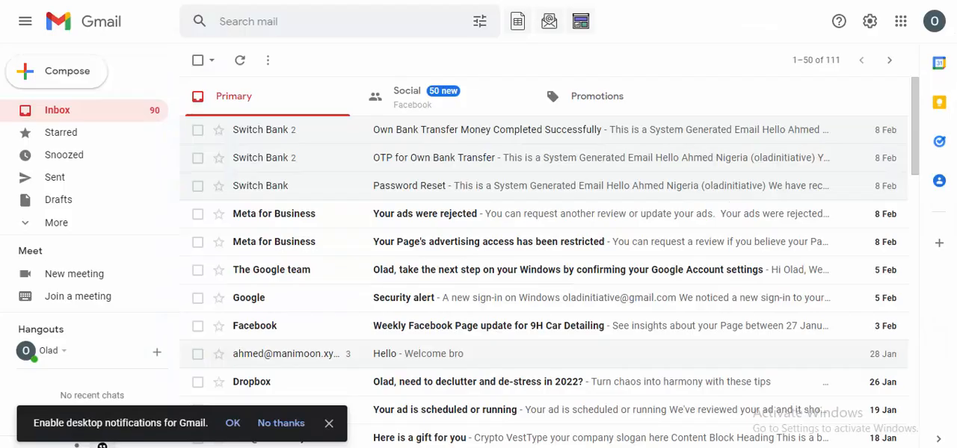
Open the new "OTP for Own Bank Transfer" email among the promotions and copy its verification code.
click(620, 106)
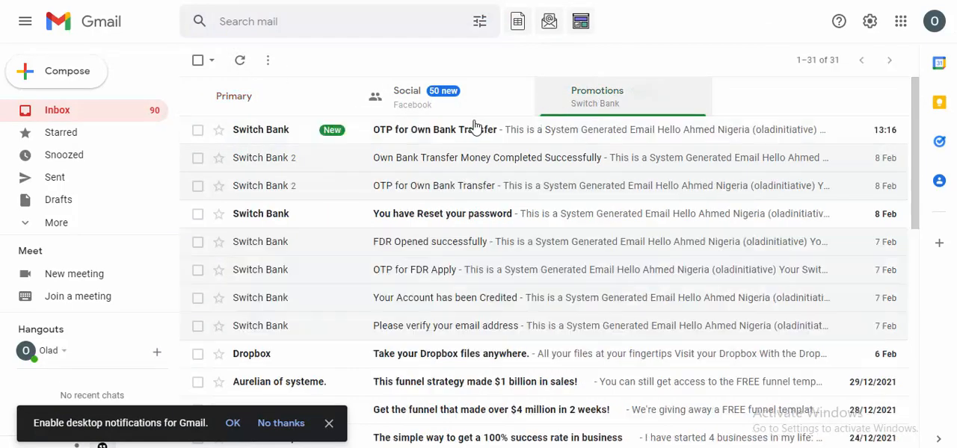
click(421, 140)
scroll(483, 239, down, 3)
scroll(491, 230, down, 1)
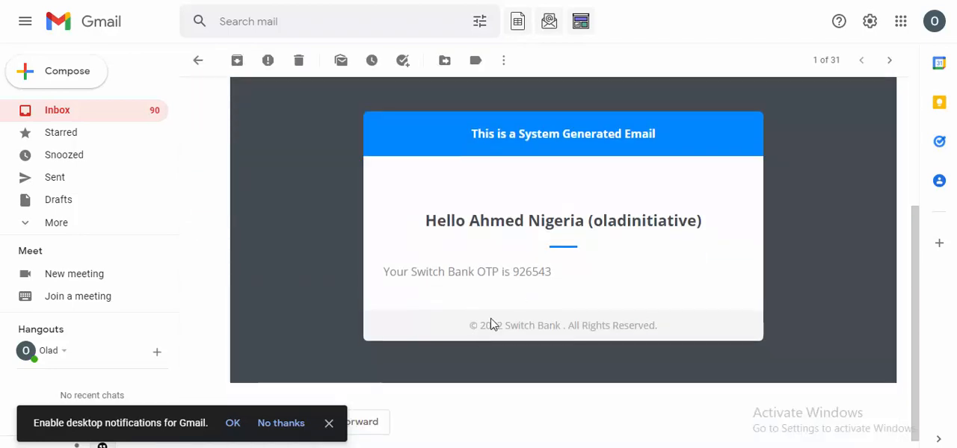
drag(513, 273, 552, 273)
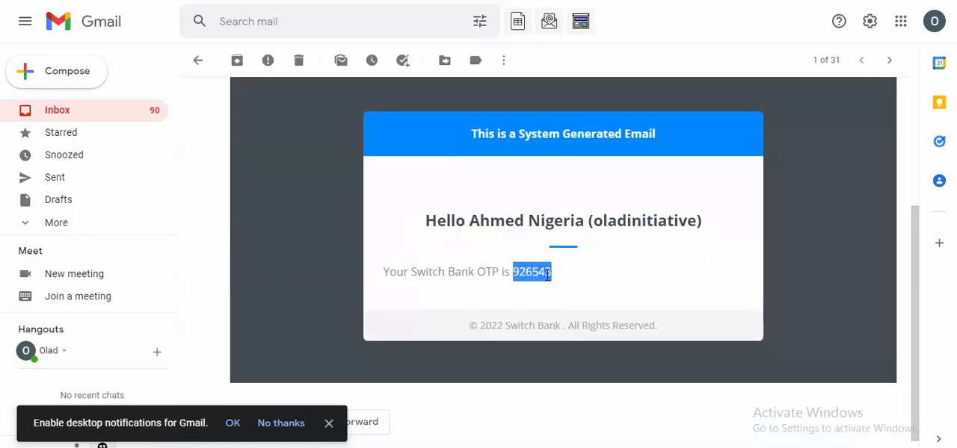
right_click(551, 273)
click(596, 285)
Return to the Switch Bank OTP verification page, paste the copied verification code into the OTP field and submit it.
click(502, 447)
click(551, 399)
right_click(501, 294)
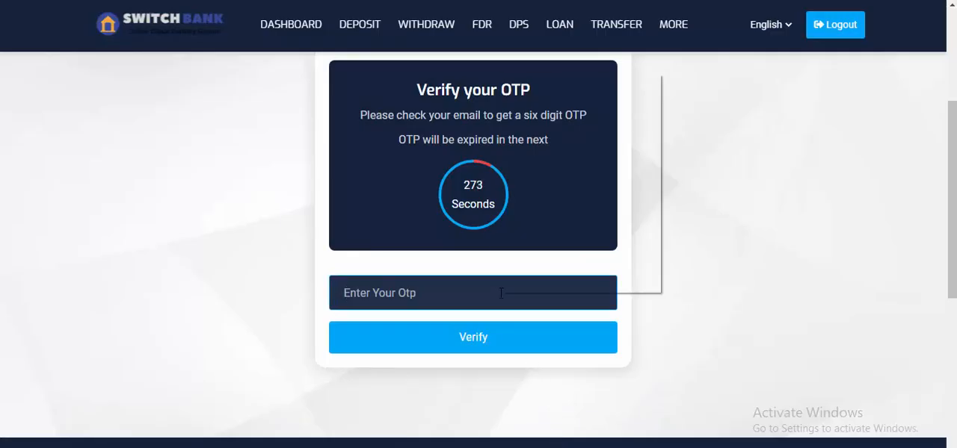
click(541, 186)
click(506, 342)
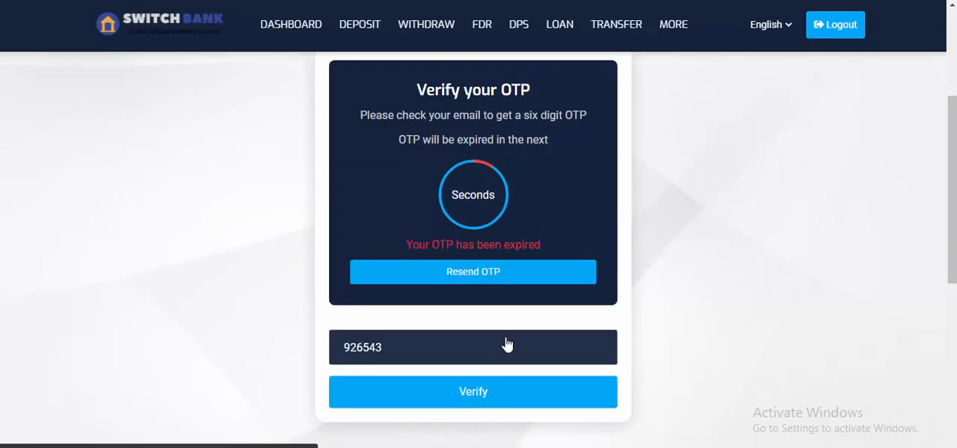
scroll(507, 343, down, 2)
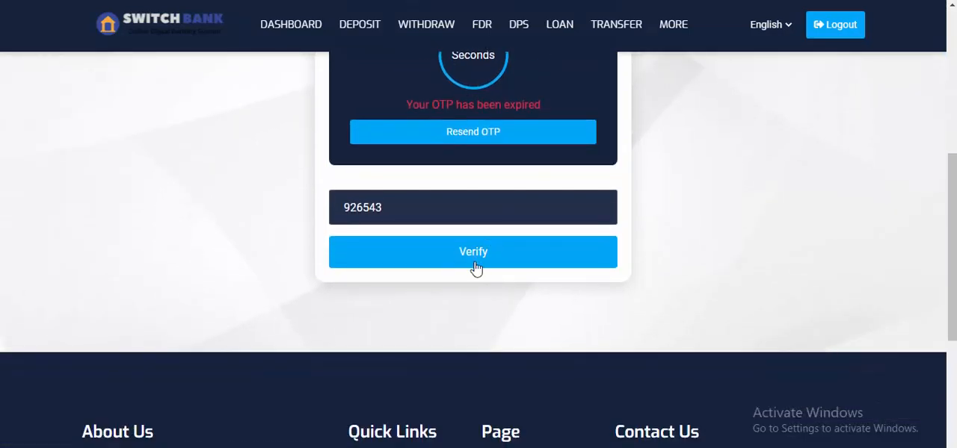
scroll(475, 268, up, 2)
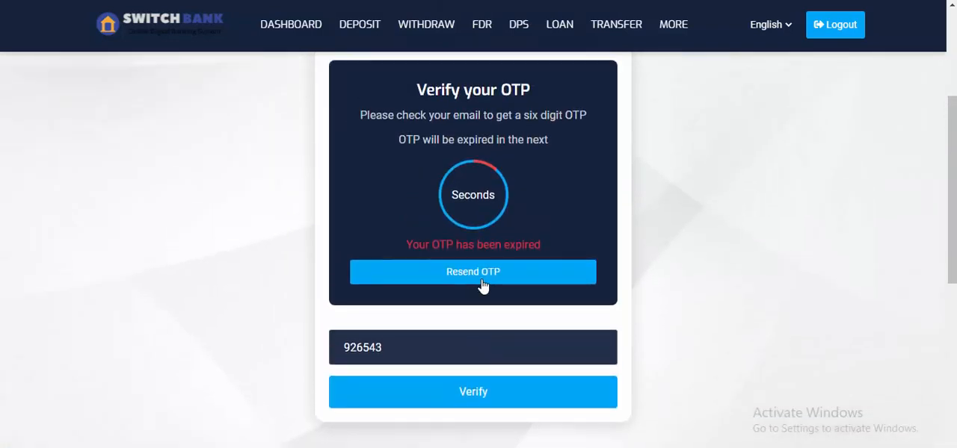
scroll(485, 247, up, 1)
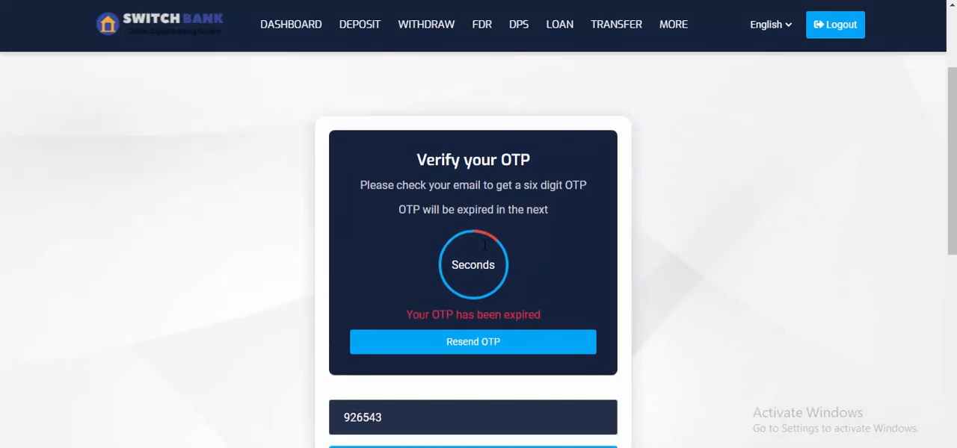
key(alt+Left)
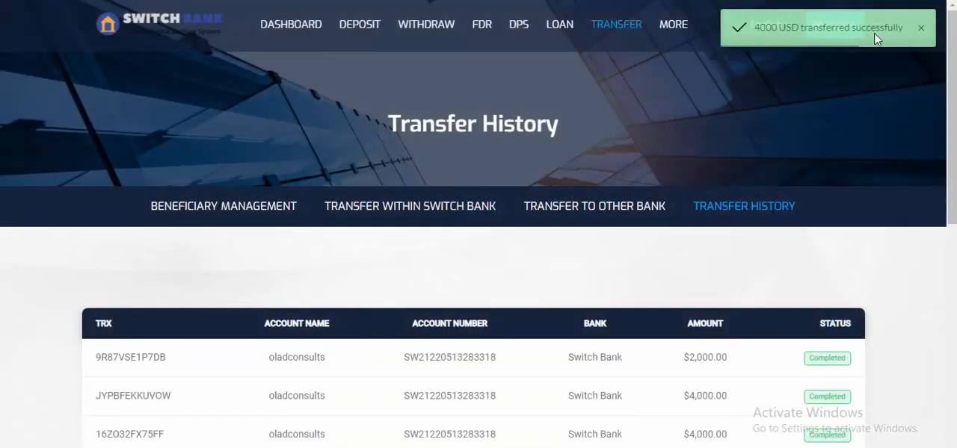
Review the amounts and statuses of the transfers in the customer's transfer history.
scroll(829, 110, down, 2)
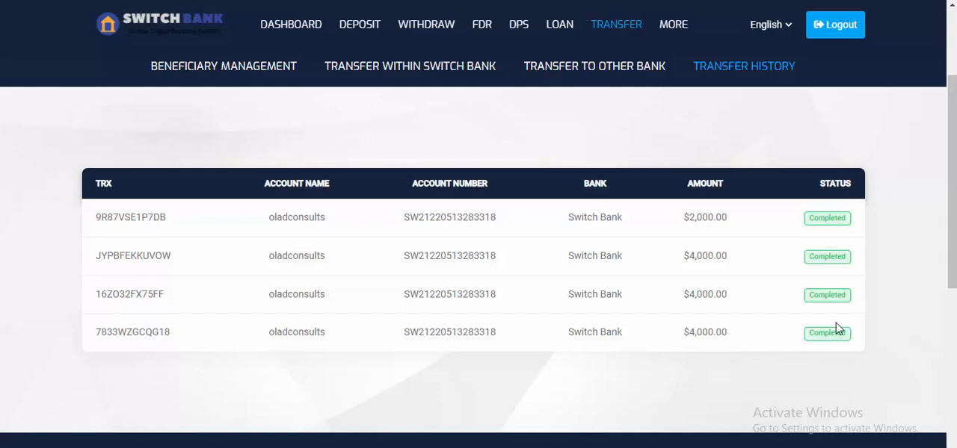
scroll(815, 277, up, 1)
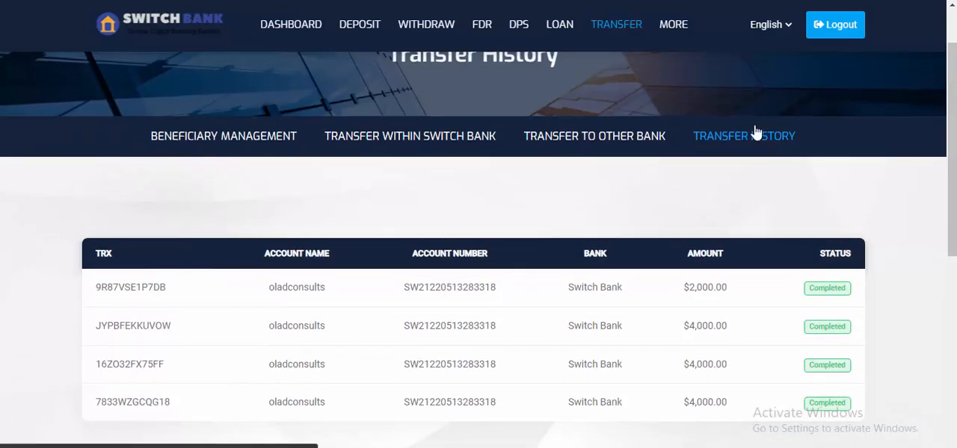
click(755, 132)
scroll(752, 132, down, 3)
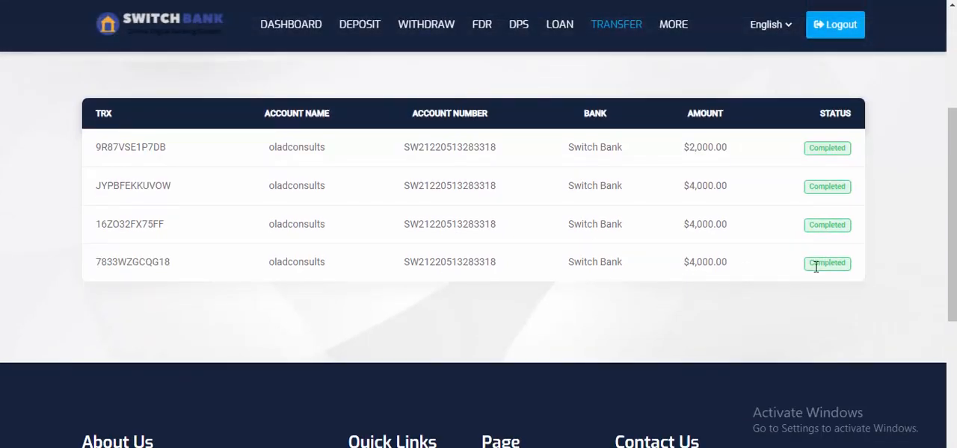
scroll(235, 252, up, 3)
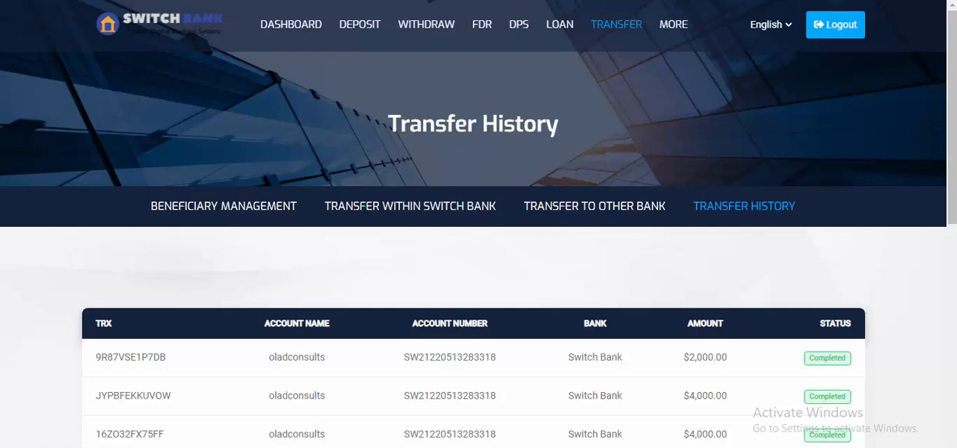
Switch to the Switch Bank admin panel and examine the final amount with charge of the last-listed own bank transfer.
click(440, 423)
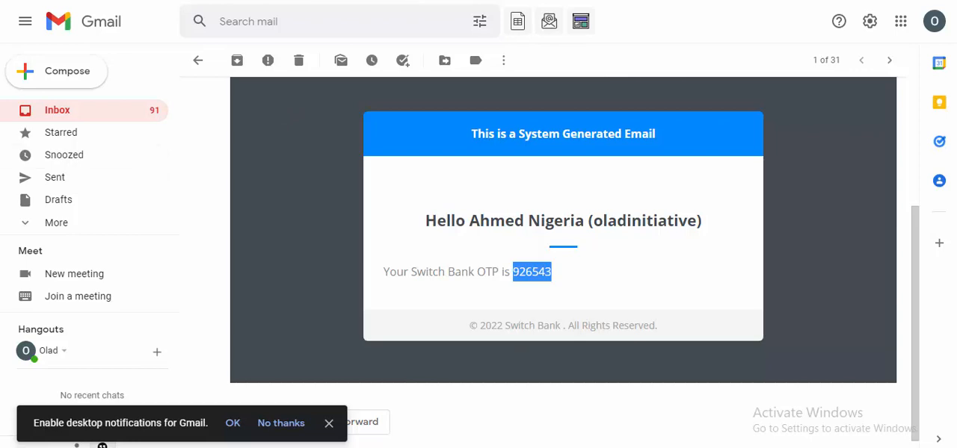
click(464, 429)
key(ctrl+Tab)
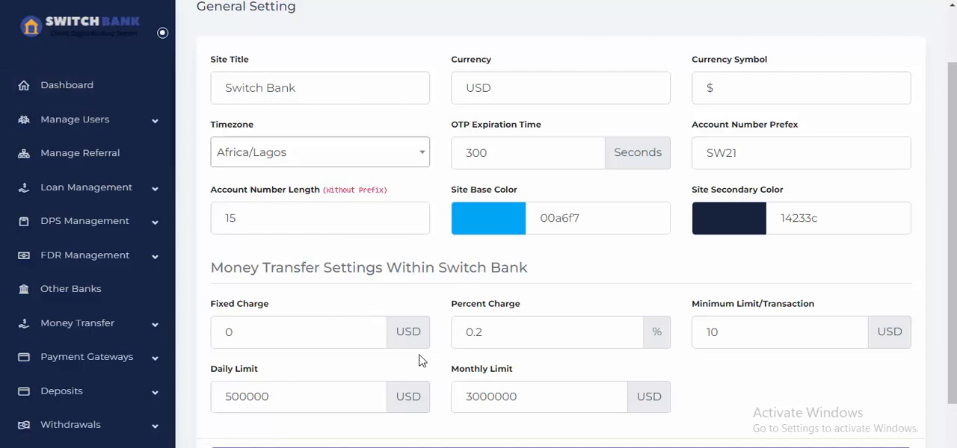
scroll(91, 297, up, 1)
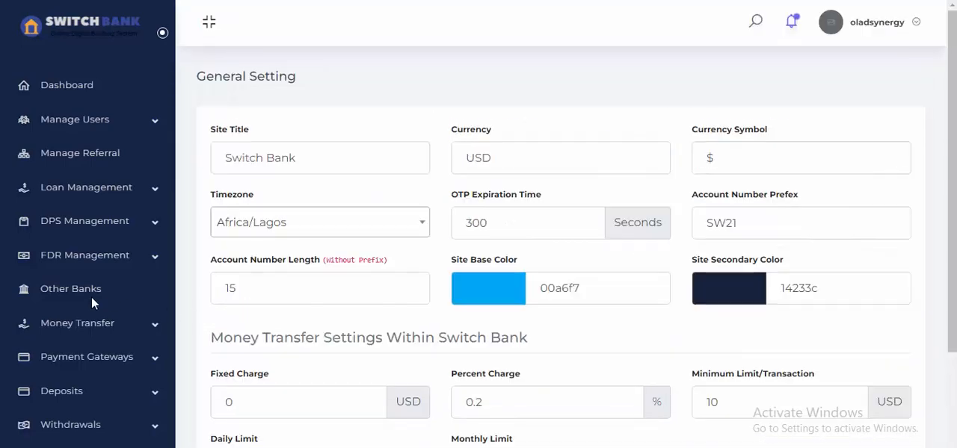
scroll(92, 303, down, 2)
scroll(94, 301, down, 2)
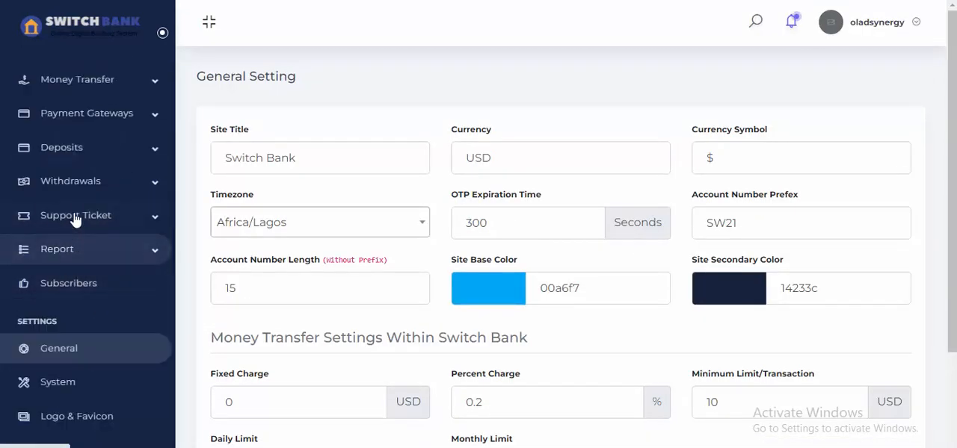
scroll(98, 314, up, 2)
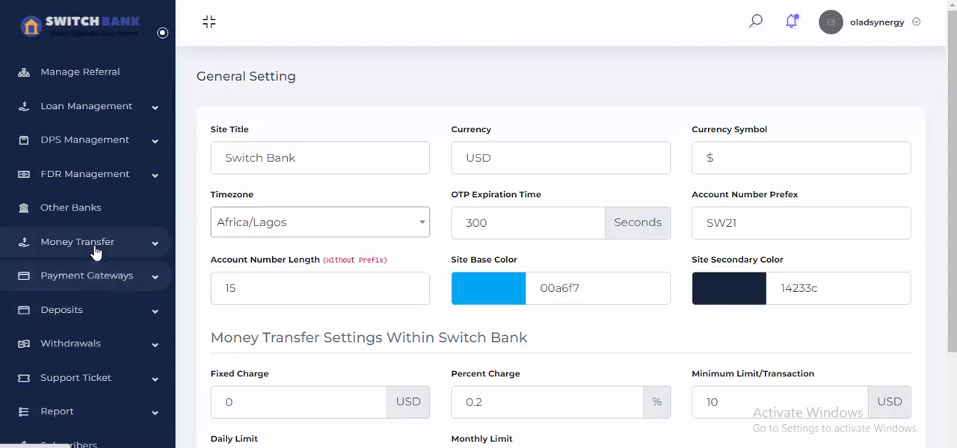
click(109, 254)
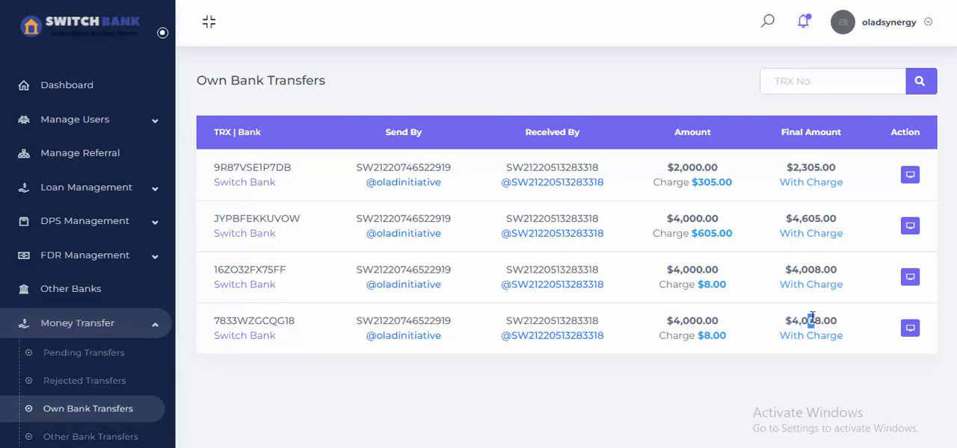
drag(812, 317, 836, 323)
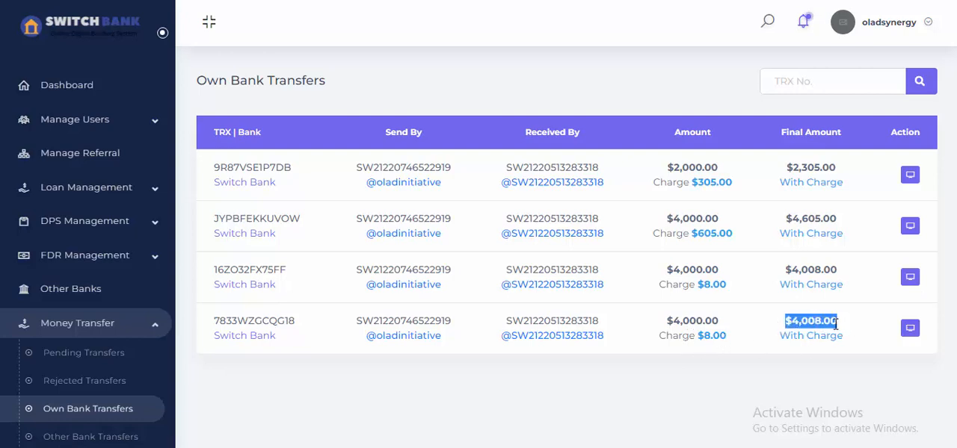
click(835, 323)
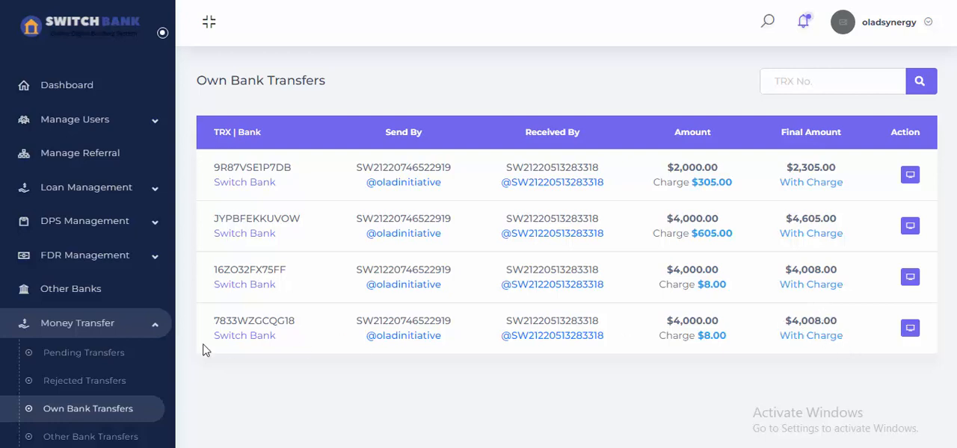
scroll(140, 366, down, 3)
scroll(147, 341, up, 3)
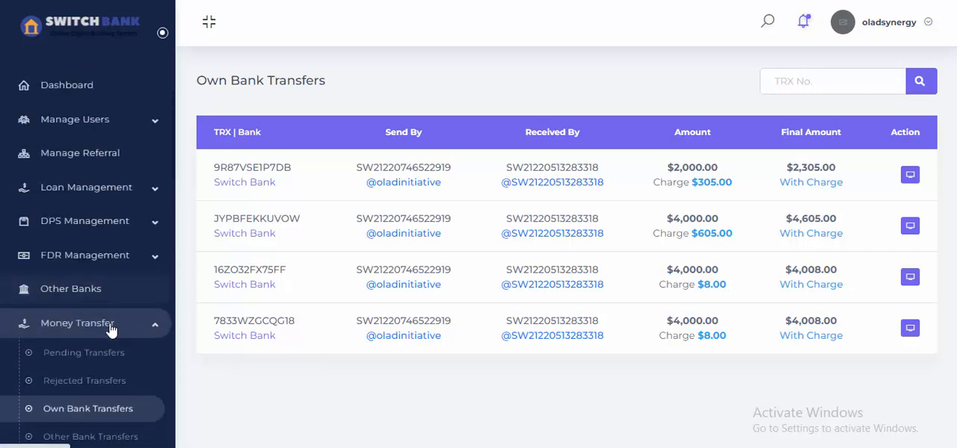
scroll(112, 328, down, 3)
scroll(107, 340, up, 1)
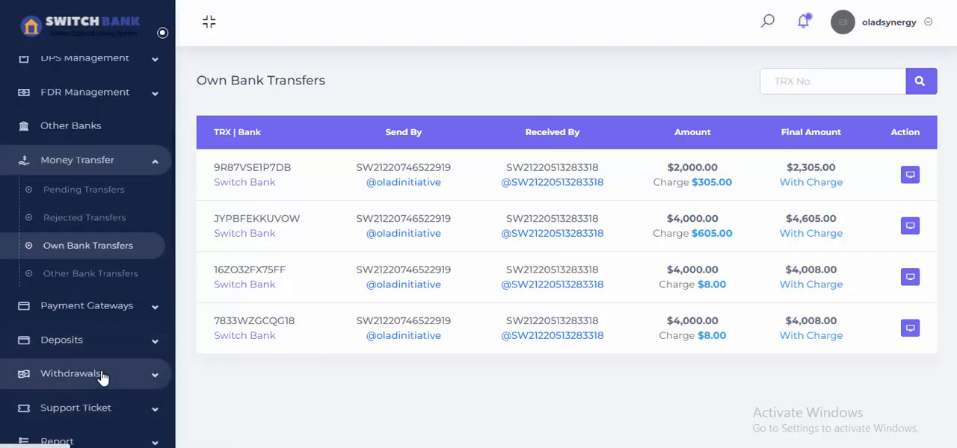
Start a new withdrawal method and name it "Bank Transfer Offline Payment".
click(103, 374)
scroll(100, 359, down, 2)
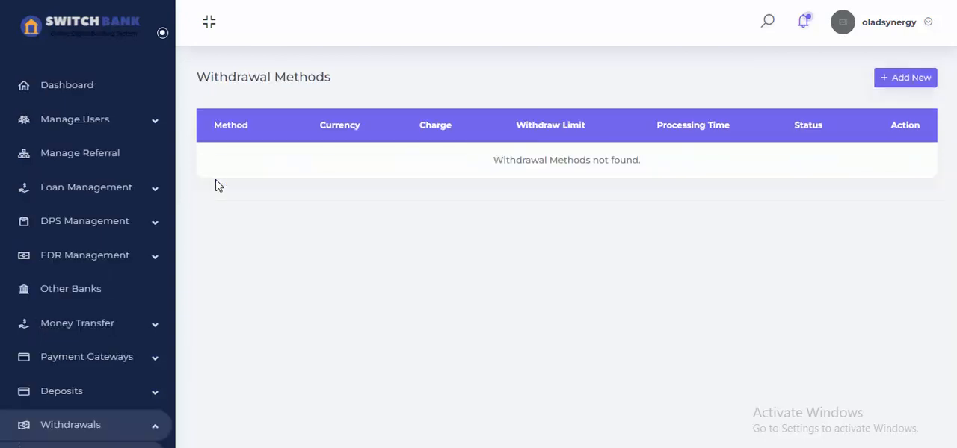
click(916, 79)
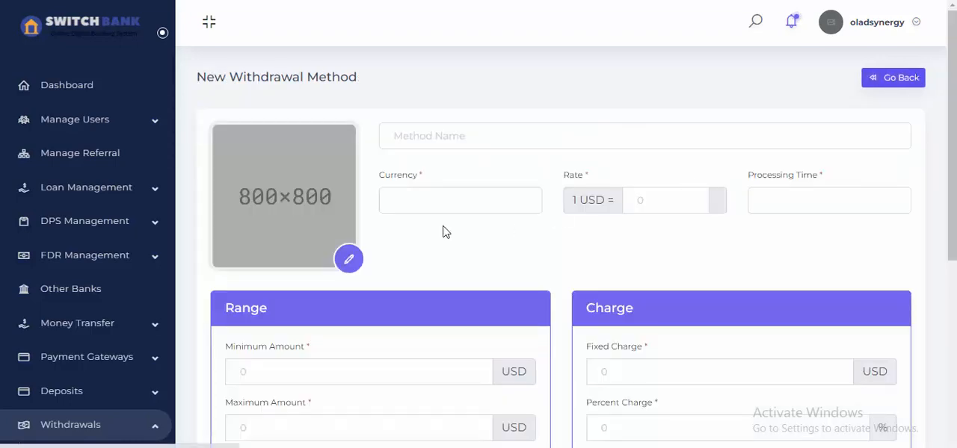
click(463, 138)
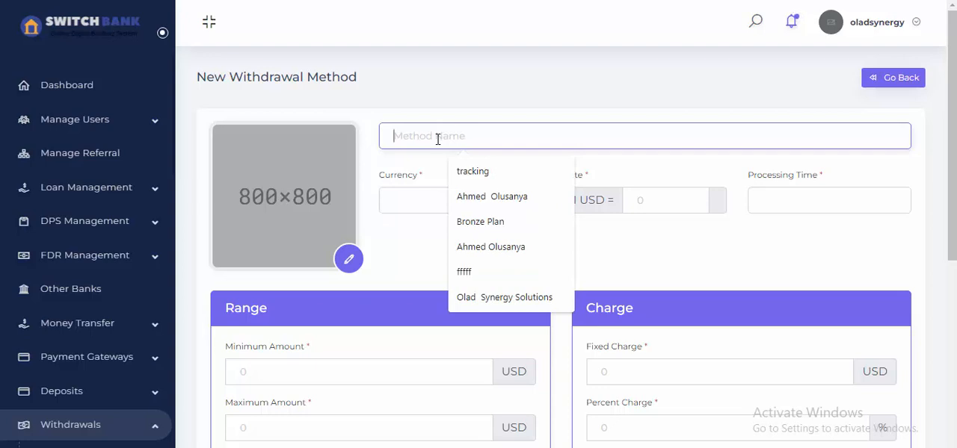
text(Bank)
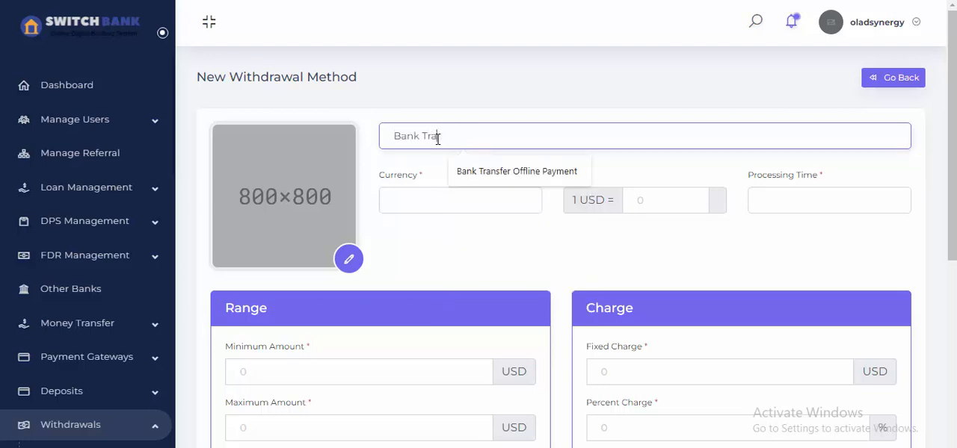
text( Tra)
click(564, 178)
Set the withdrawal method's currency to USD, its rate to 440 USD and its processing time to 6.
click(462, 204)
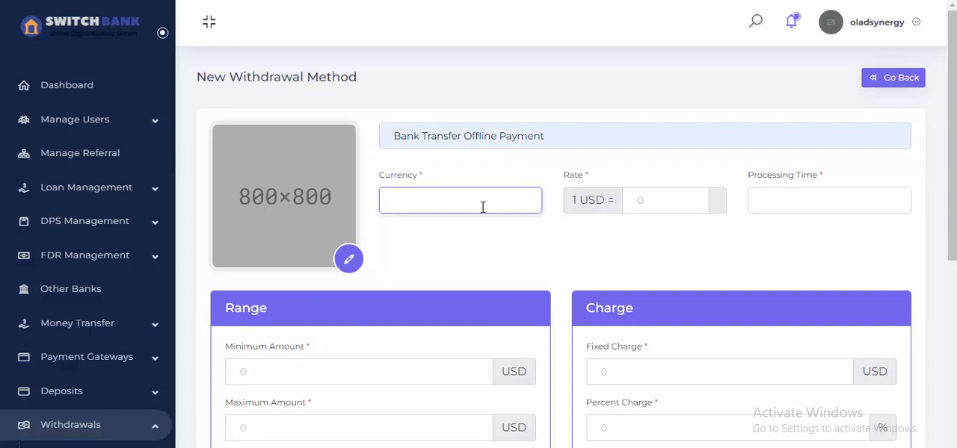
text(S)
key(BackSpace)
text(USD)
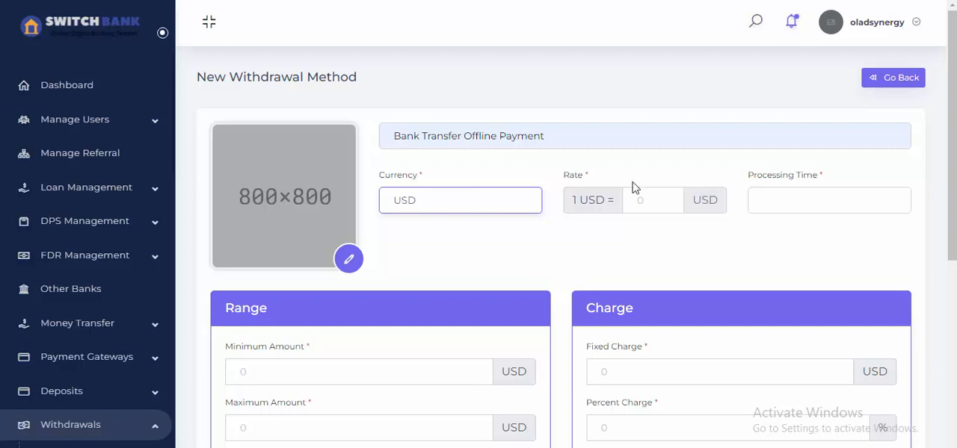
click(643, 200)
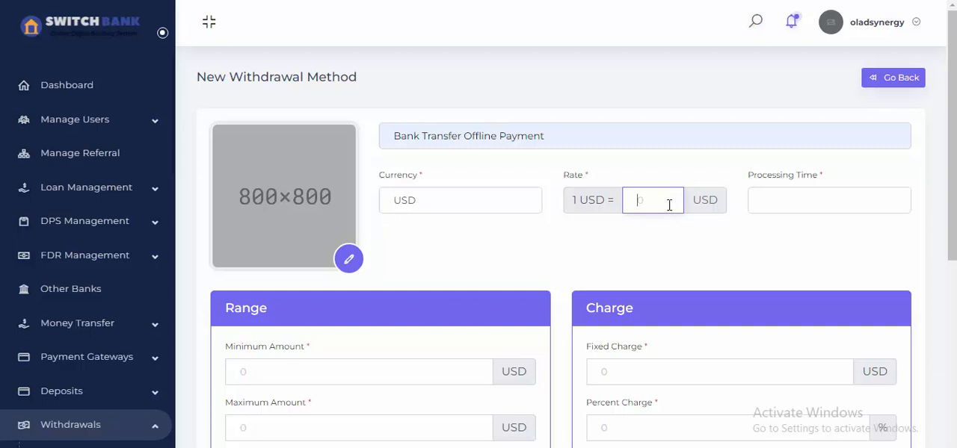
click(784, 203)
click(736, 184)
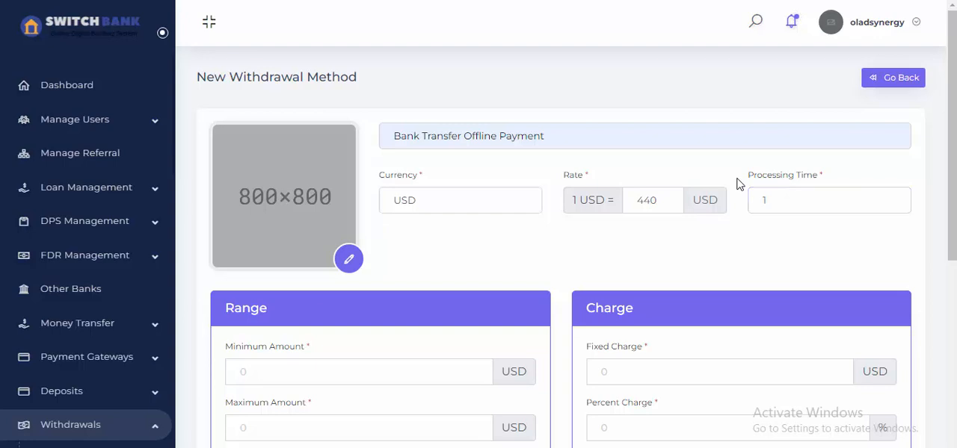
drag(785, 202, 750, 200)
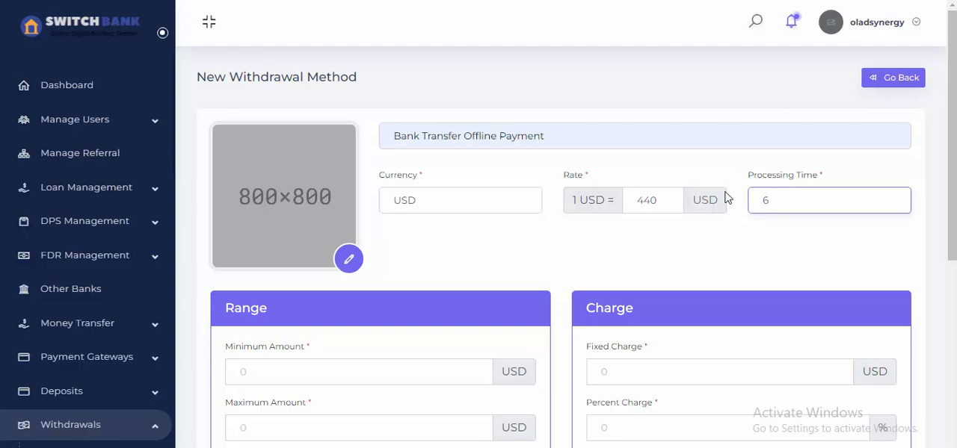
click(729, 185)
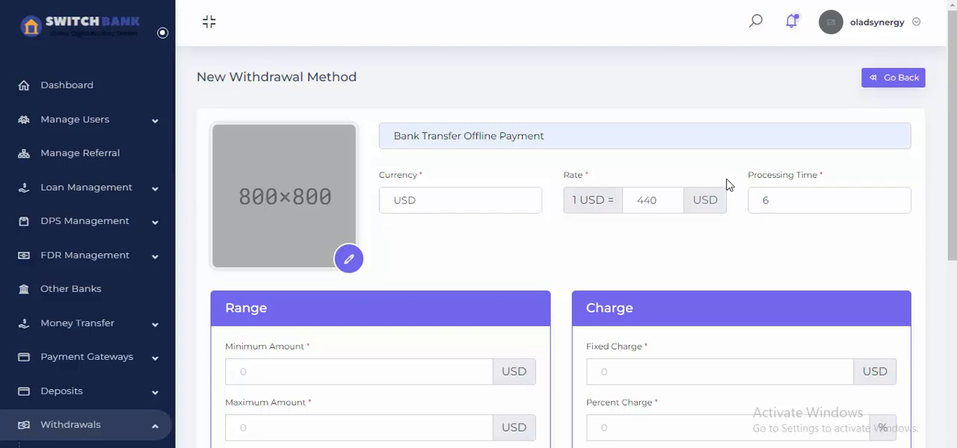
Set the withdrawal range to a minimum of 200 USD and a maximum of 10000 USD.
scroll(727, 185, down, 2)
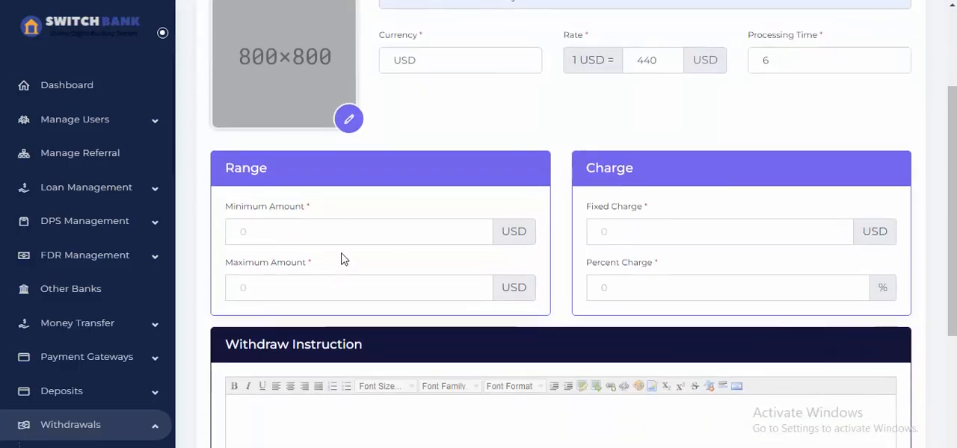
scroll(344, 234, down, 1)
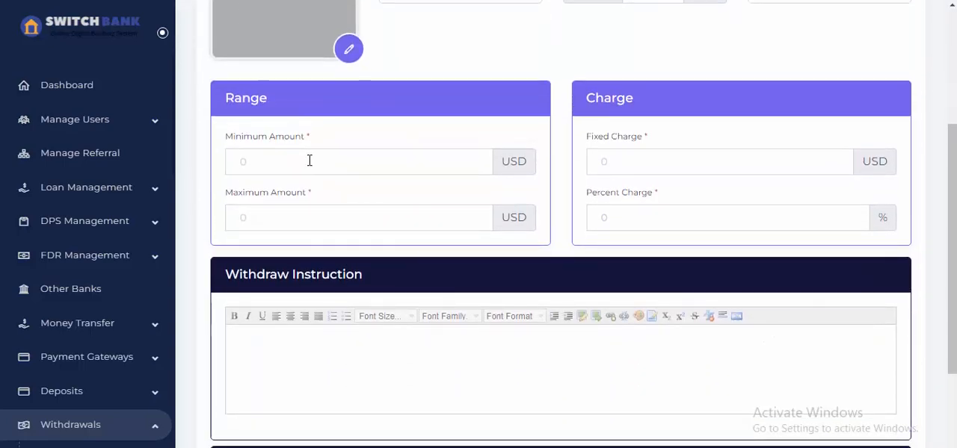
click(308, 161)
scroll(316, 188, up, 2)
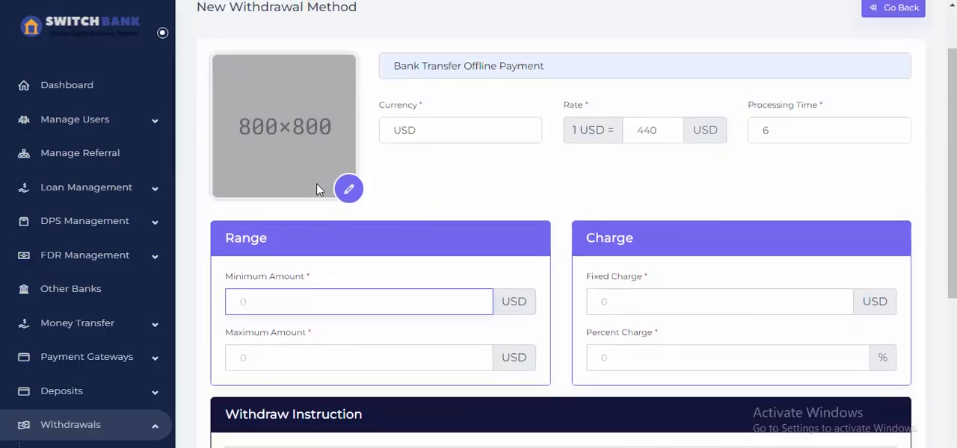
scroll(318, 188, down, 1)
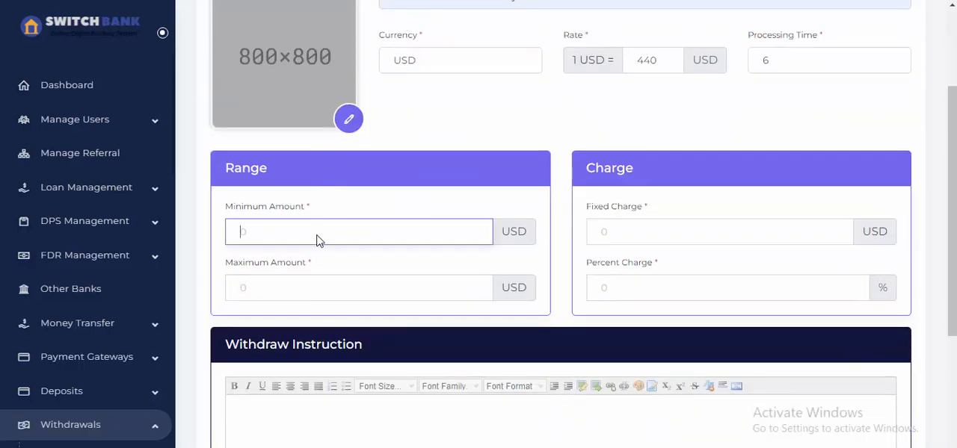
click(329, 292)
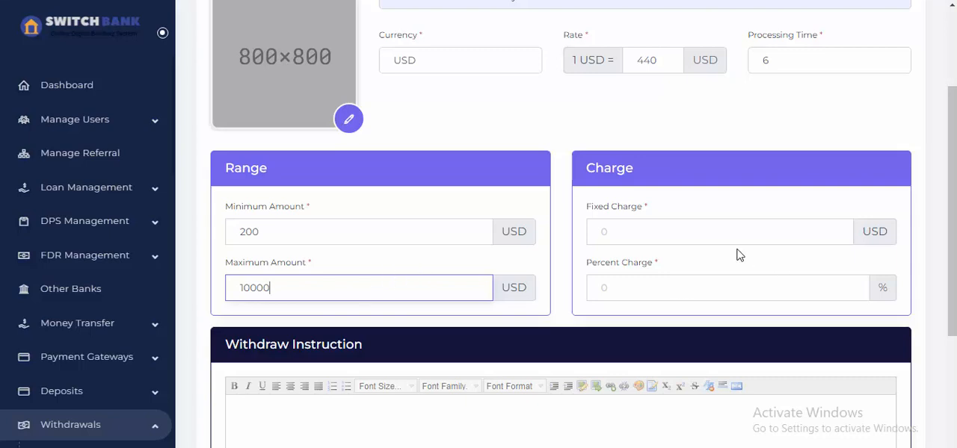
Set the fixed charge to 0 USD and the percent charge to 1%, and submit the withdrawal method.
click(683, 233)
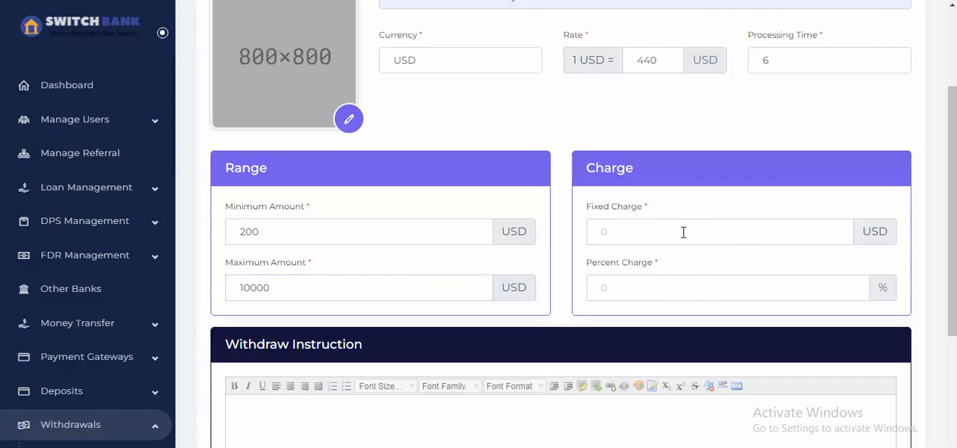
text(0)
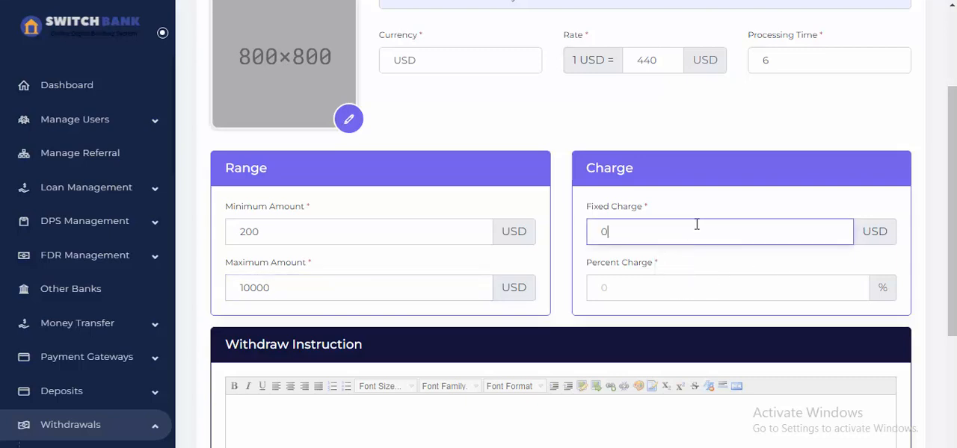
click(685, 288)
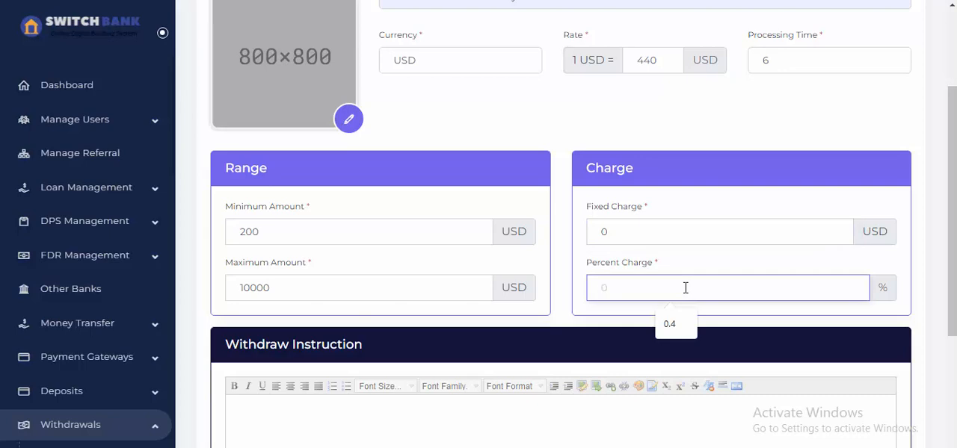
text(1)
click(572, 299)
scroll(573, 299, down, 1)
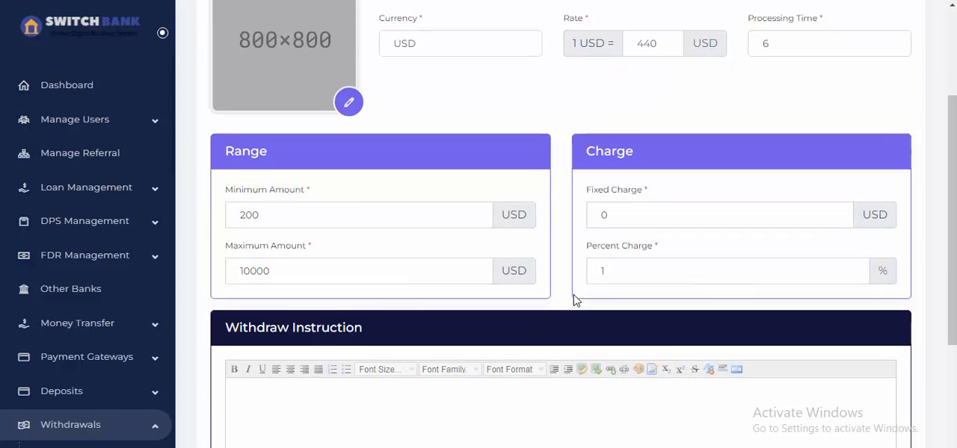
scroll(575, 299, down, 3)
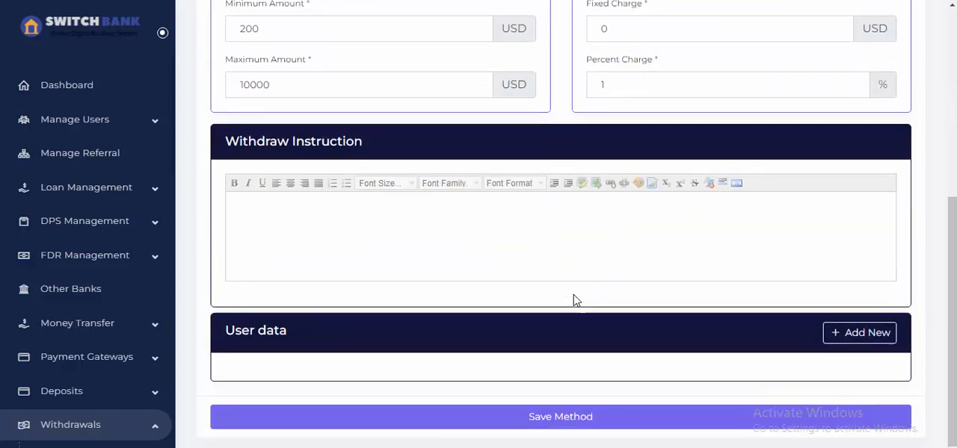
click(568, 423)
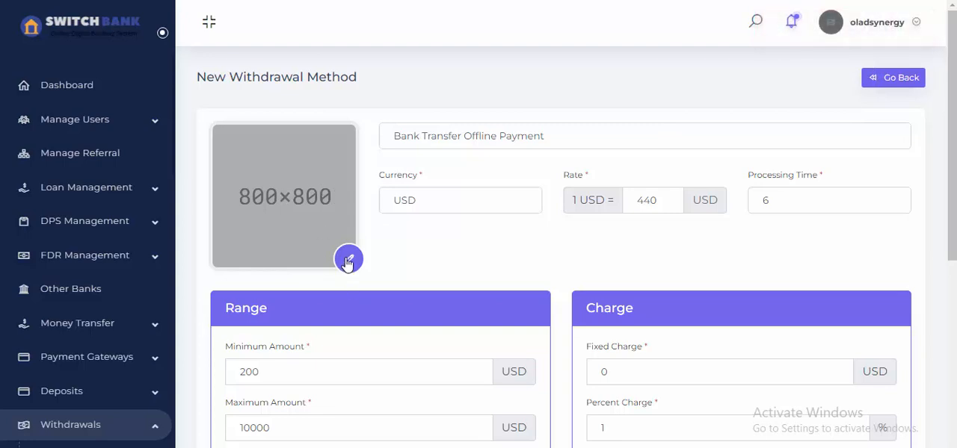
Upload the "care" picture as the method's image, save the withdrawal method and check its entry in the list.
scroll(348, 261, down, 3)
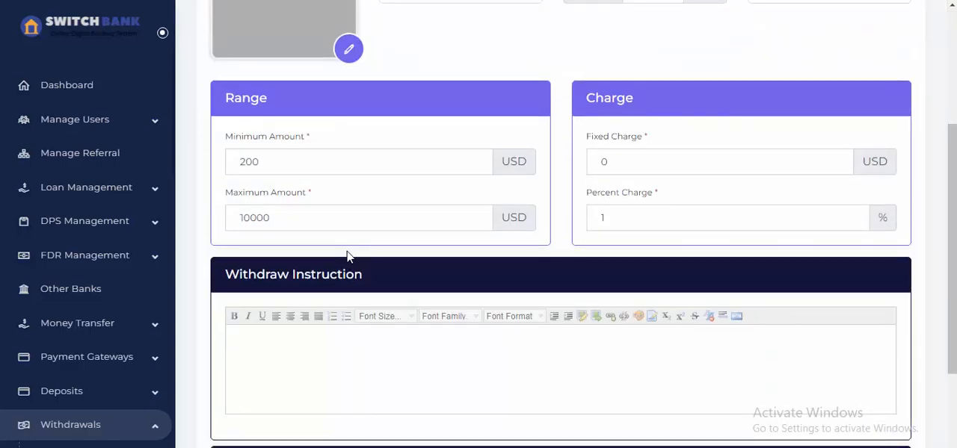
scroll(348, 254, up, 2)
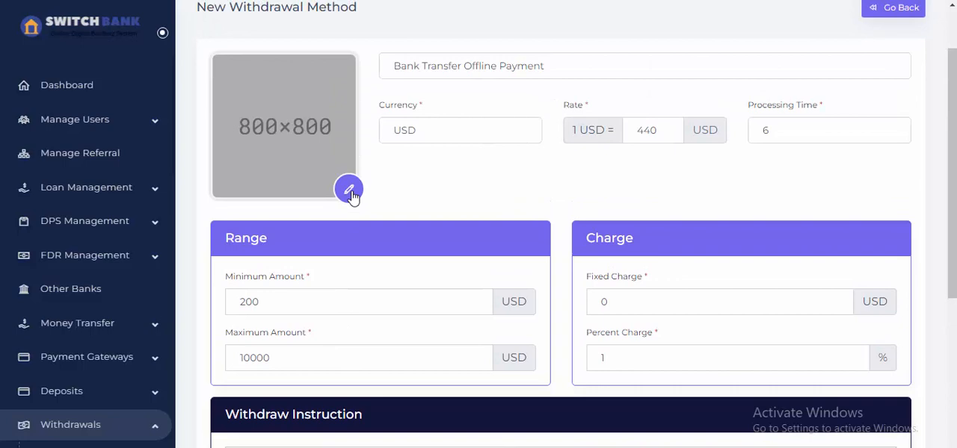
click(349, 191)
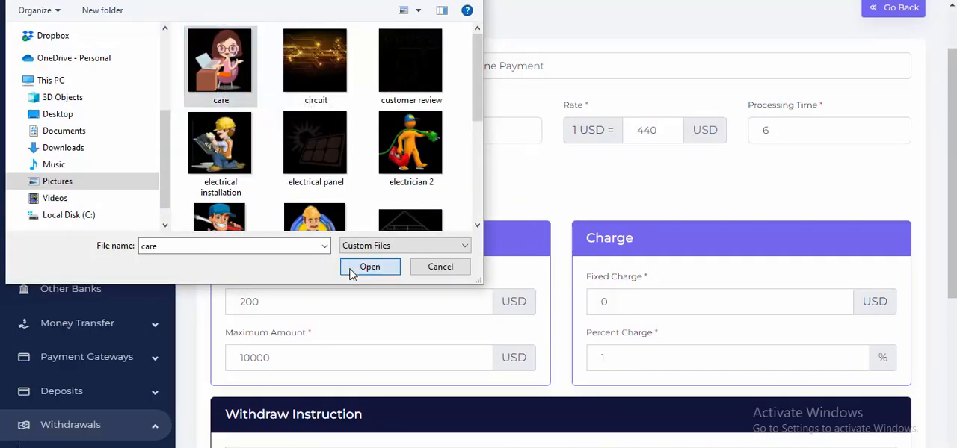
click(352, 270)
scroll(594, 434, down, 3)
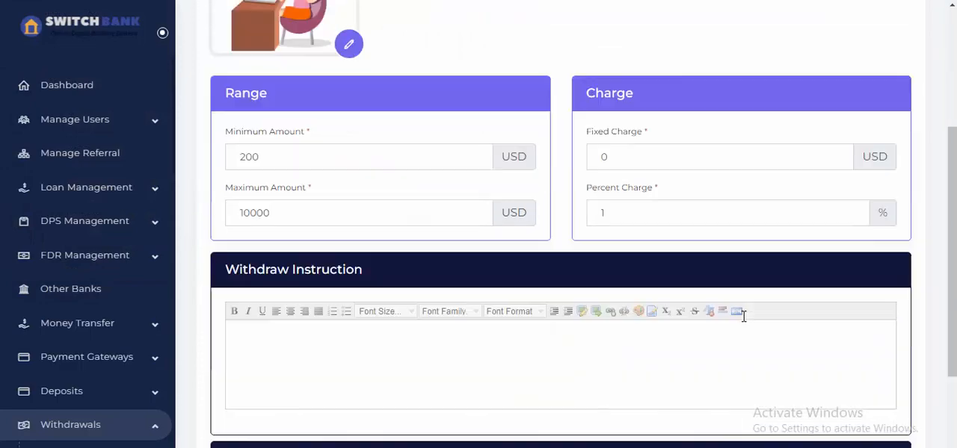
scroll(603, 379, up, 2)
scroll(602, 375, up, 2)
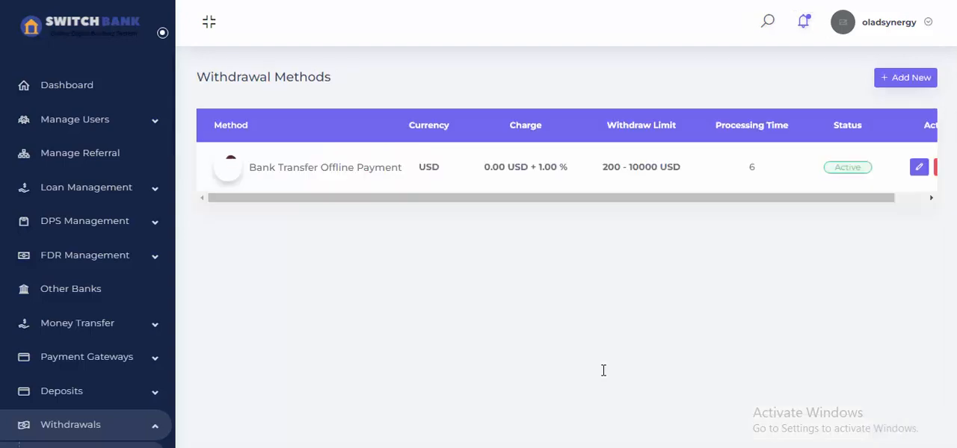
drag(729, 199, 879, 199)
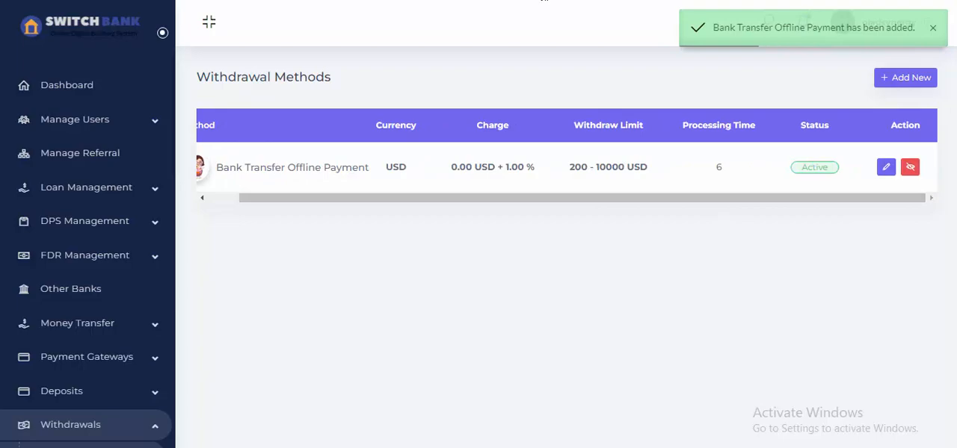
Switch to the customer's Switch Bank account, start a new withdrawal and choose Bank Transfer Offline Payment as the method.
mouse_move(500, 447)
click(532, 442)
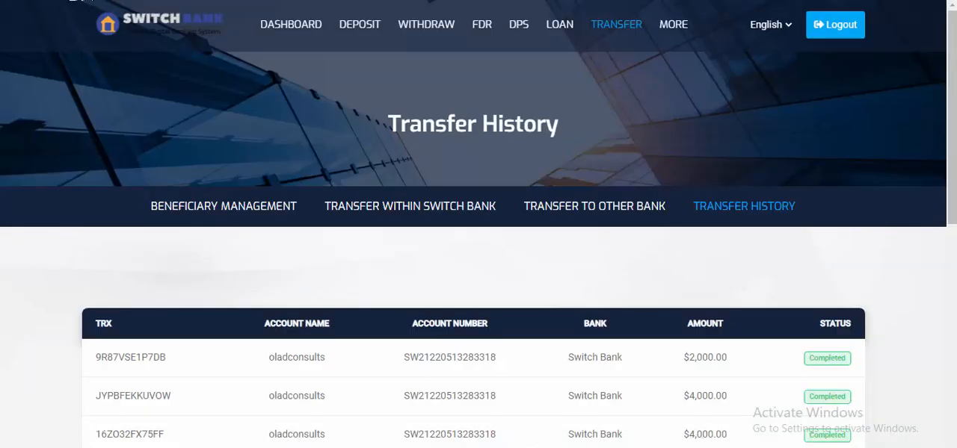
click(73, 0)
click(406, 30)
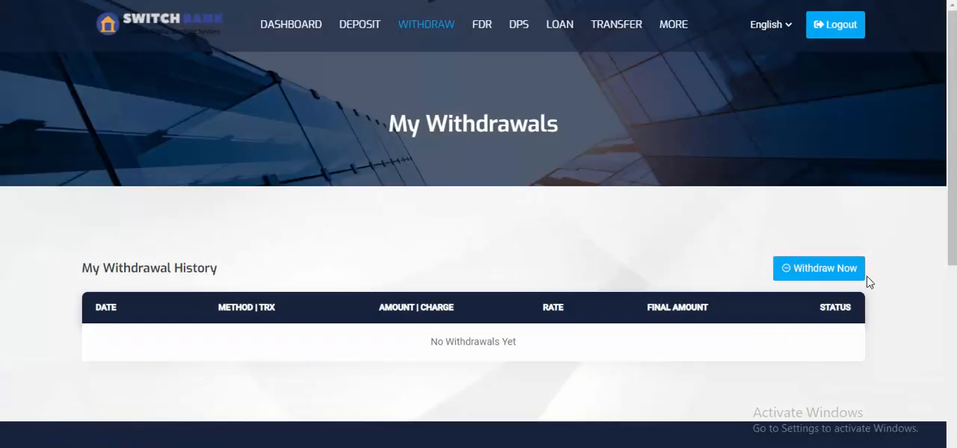
click(842, 269)
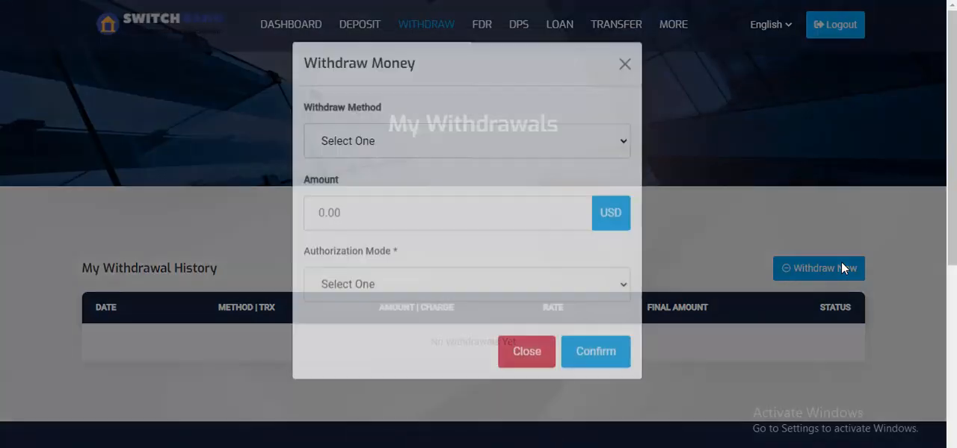
click(348, 155)
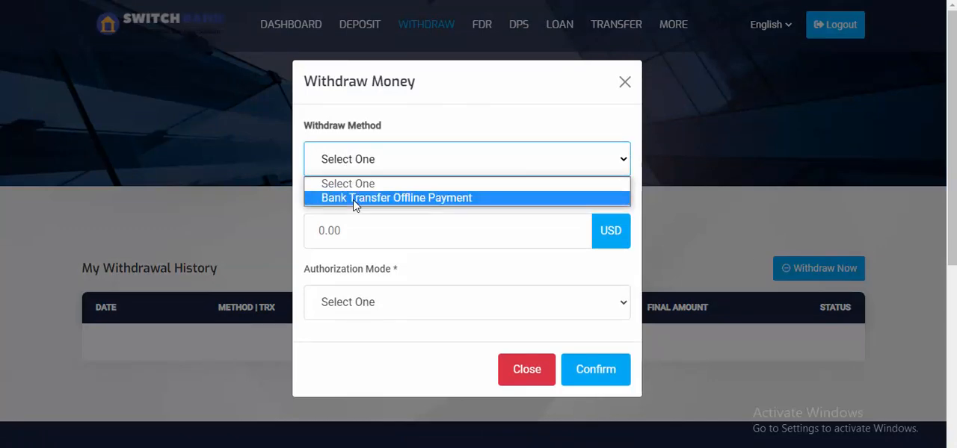
click(355, 200)
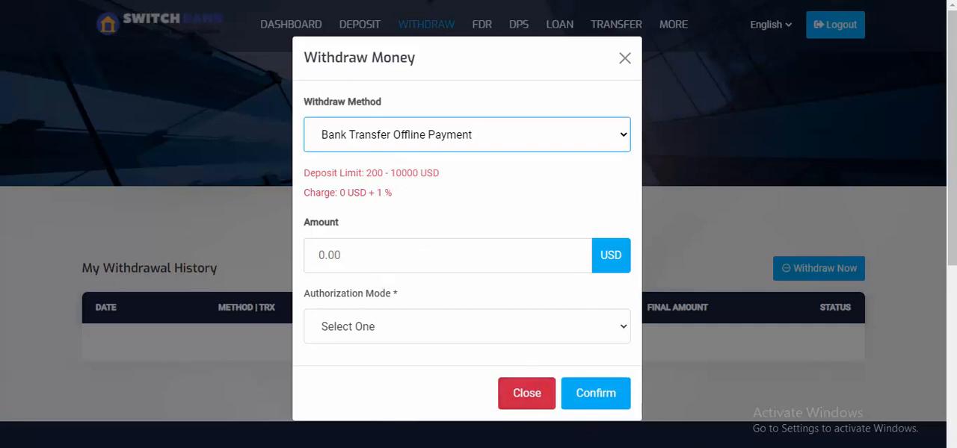
Switch to the admin panel, open the Bank Transfer Offline Payment method for editing and set its processing time to 10.
click(443, 438)
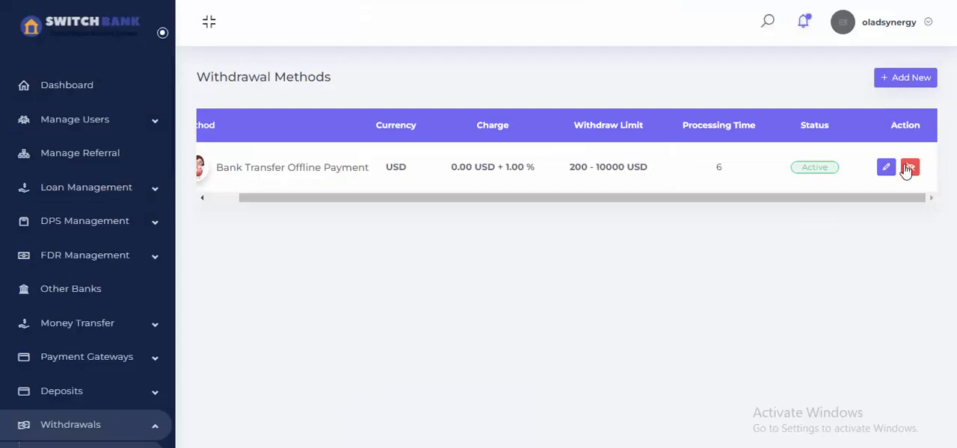
click(887, 169)
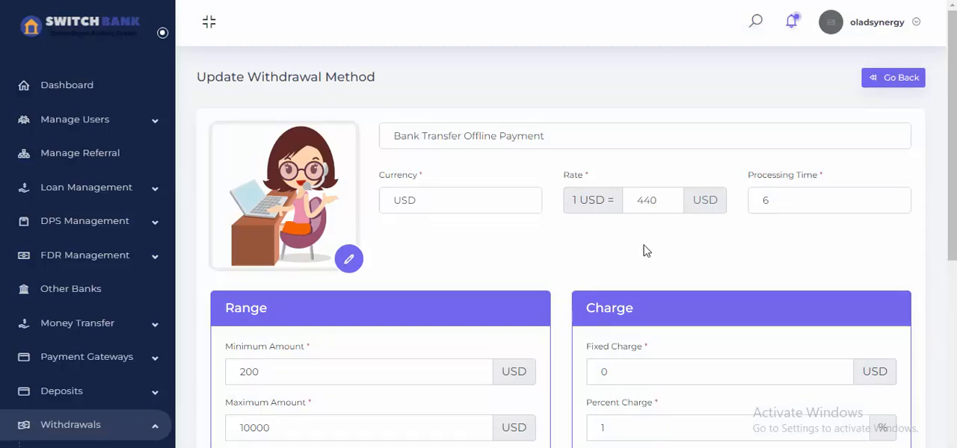
scroll(528, 284, down, 3)
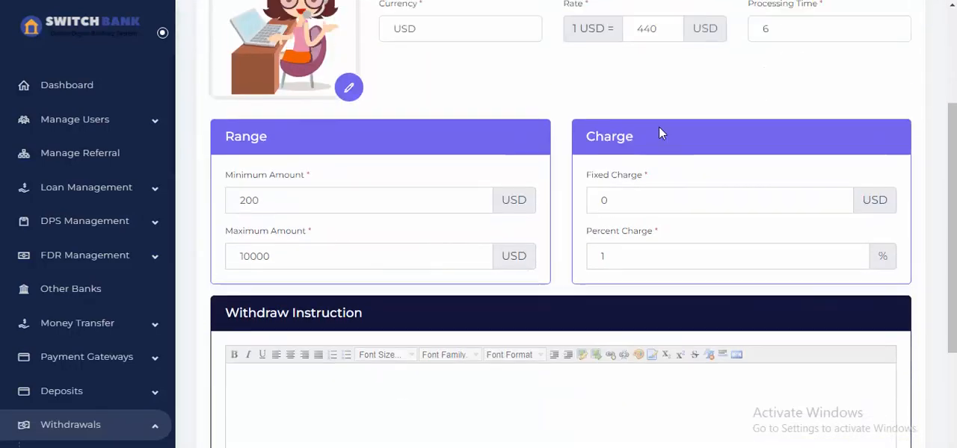
scroll(660, 132, up, 2)
drag(770, 133, 752, 130)
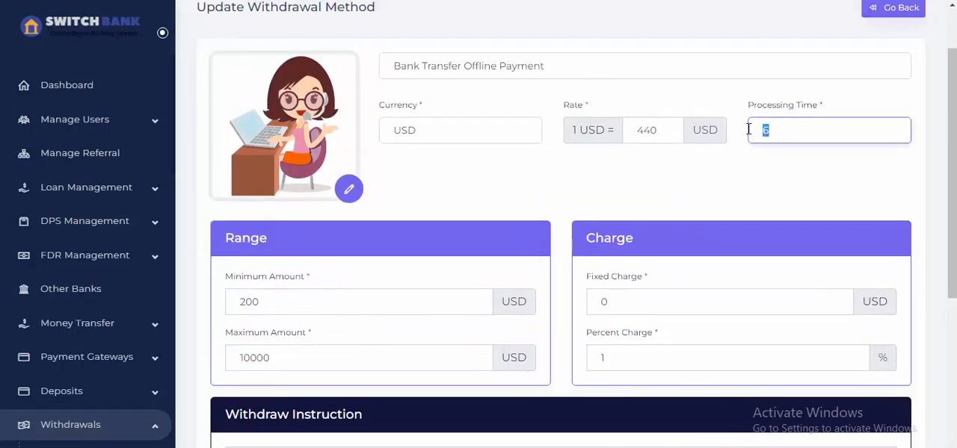
text(10)
key(Tab)
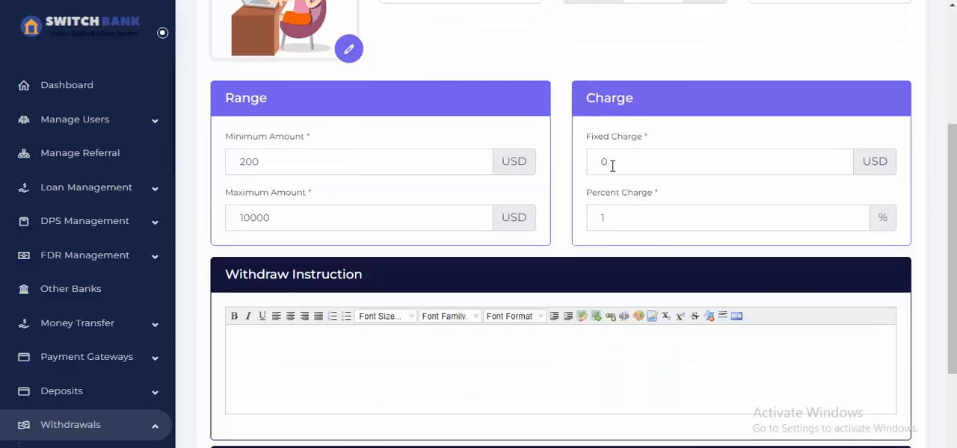
Set the method's fixed charge to 5 USD and percent charge to 3%, and save the method.
click(610, 161)
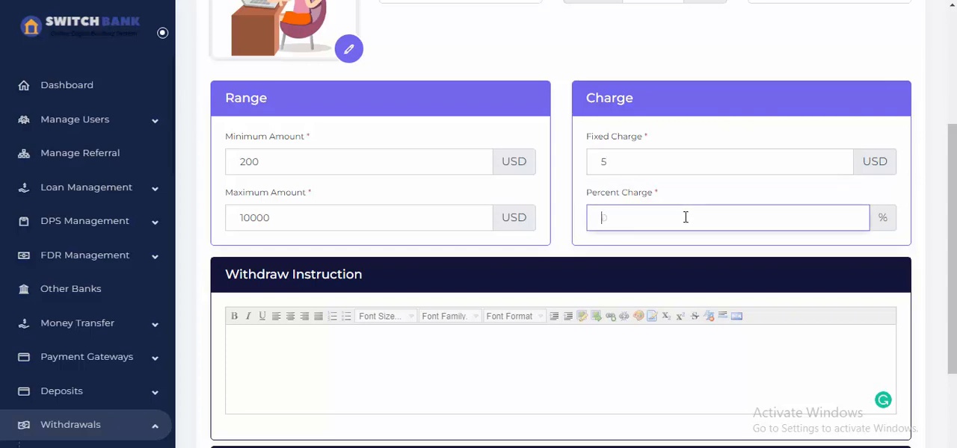
click(717, 192)
click(653, 394)
scroll(652, 396, down, 3)
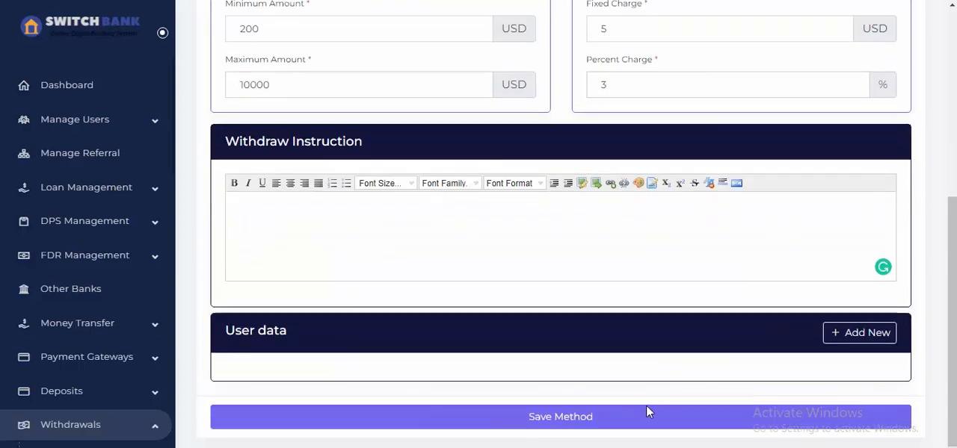
click(646, 415)
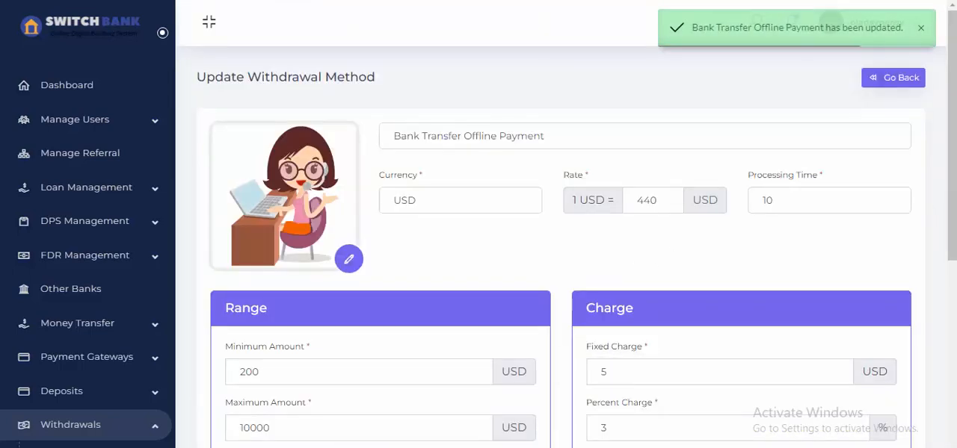
Return to the customer's account, start a fresh withdrawal and choose Bank Transfer Offline Payment as the method.
click(574, 398)
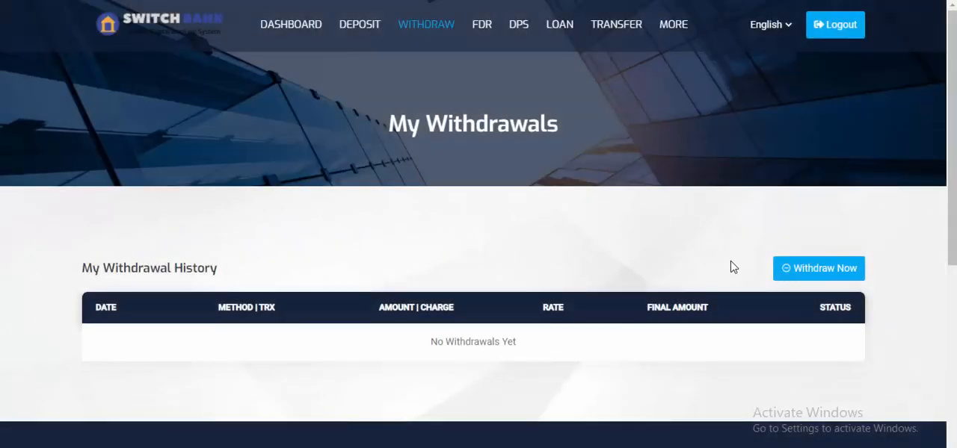
click(782, 269)
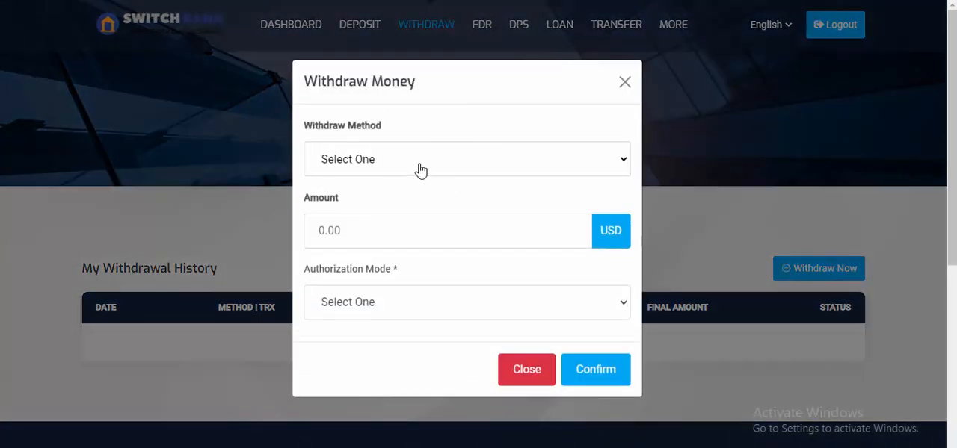
click(421, 170)
click(390, 198)
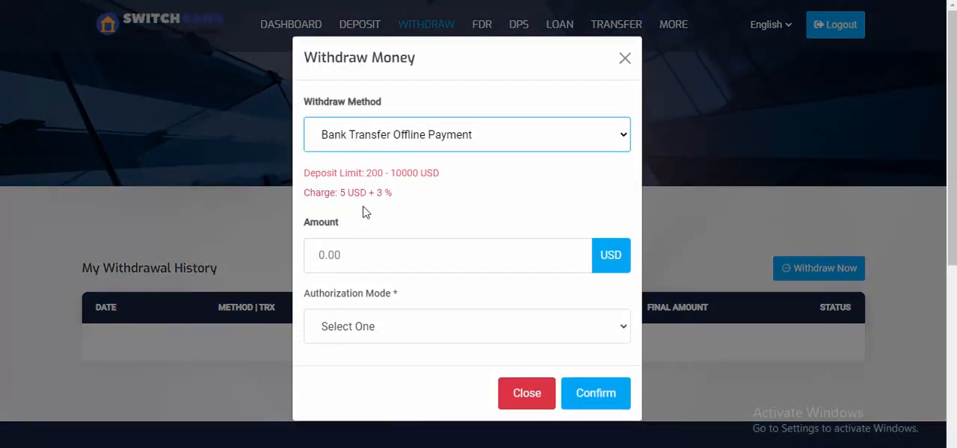
Enter a withdrawal amount of 400 USD with Email as the authorization mode, and submit the request.
click(407, 256)
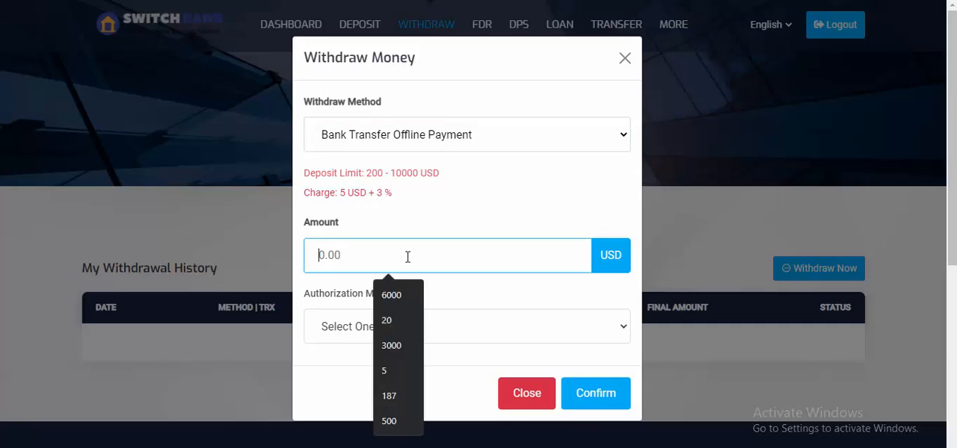
text(400)
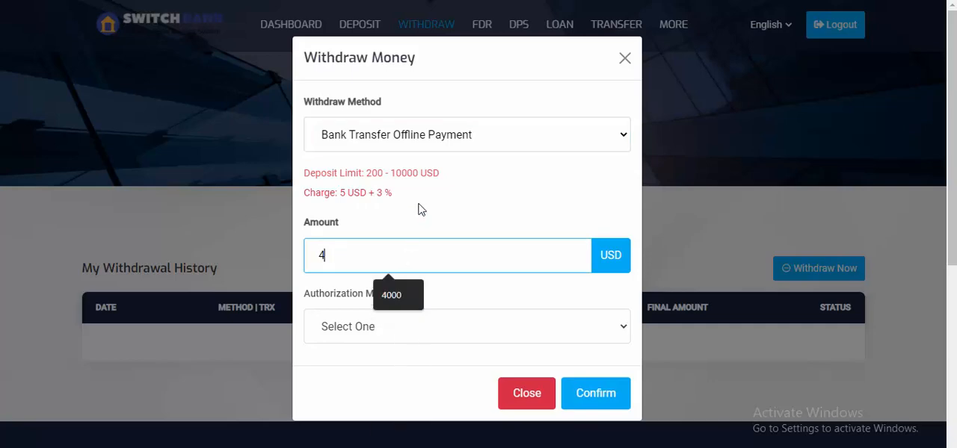
click(431, 330)
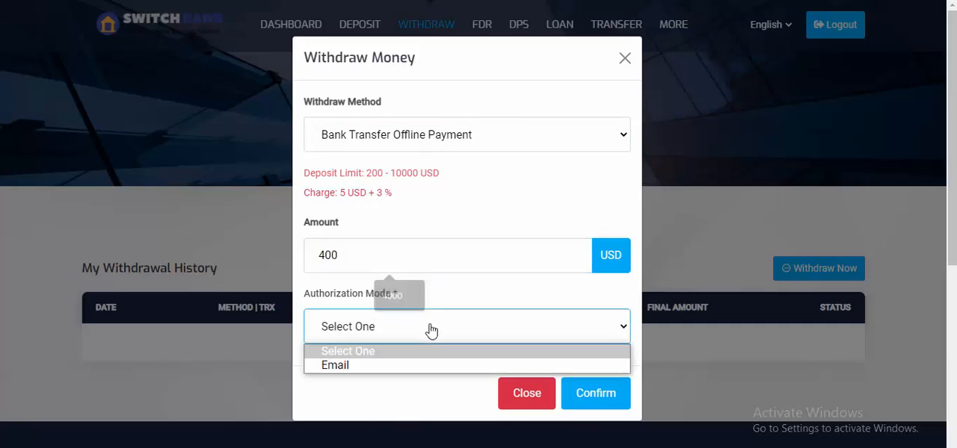
click(367, 366)
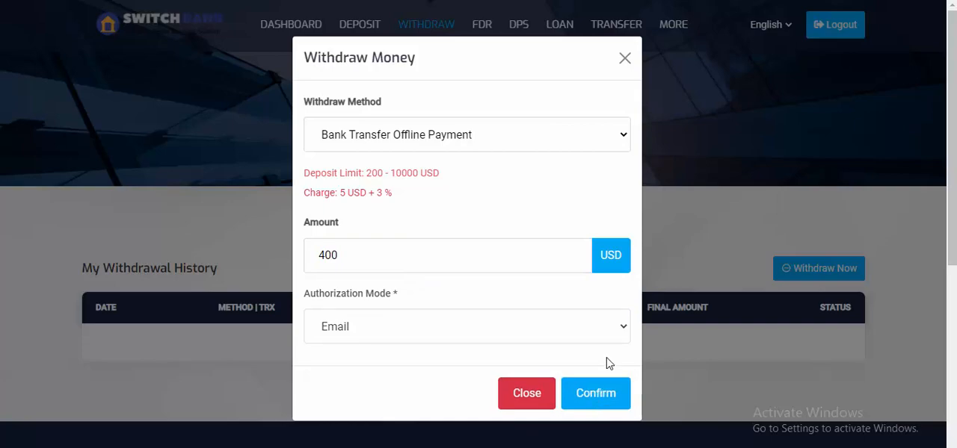
click(598, 391)
scroll(602, 391, down, 4)
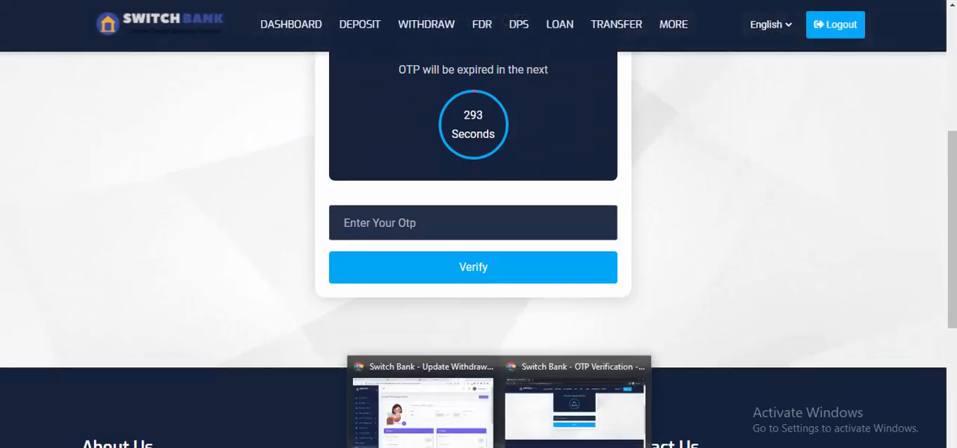
Switch to the customer's Gmail inbox and open the "OTP for Withdraw" message from Switch Bank among the promotions.
click(456, 433)
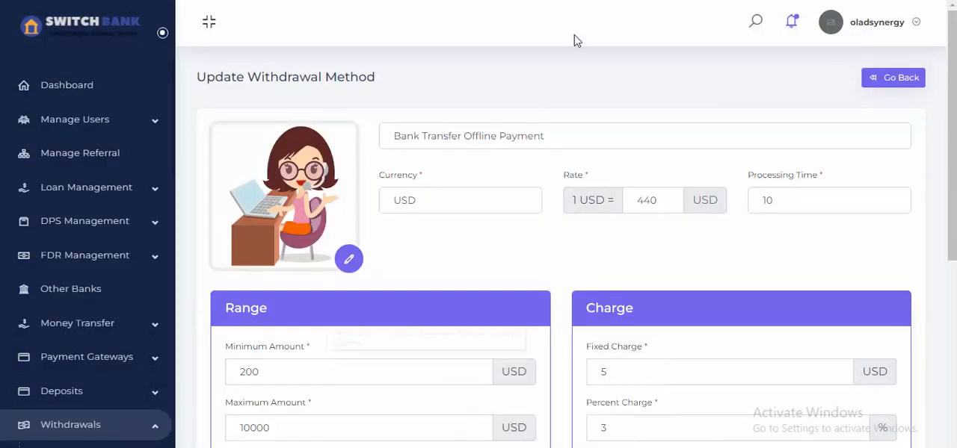
click(585, 1)
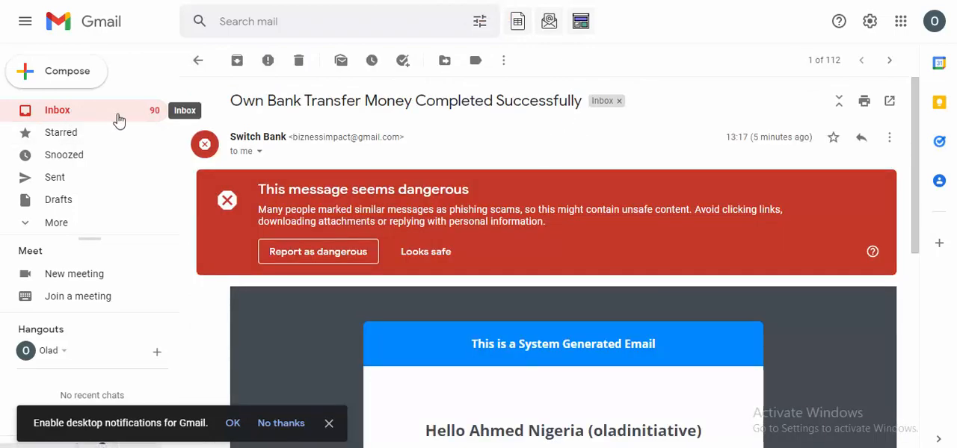
click(193, 67)
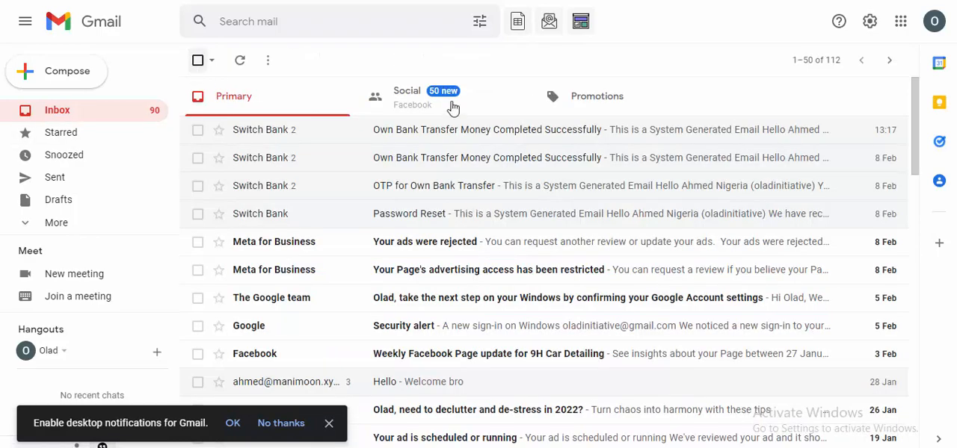
click(562, 103)
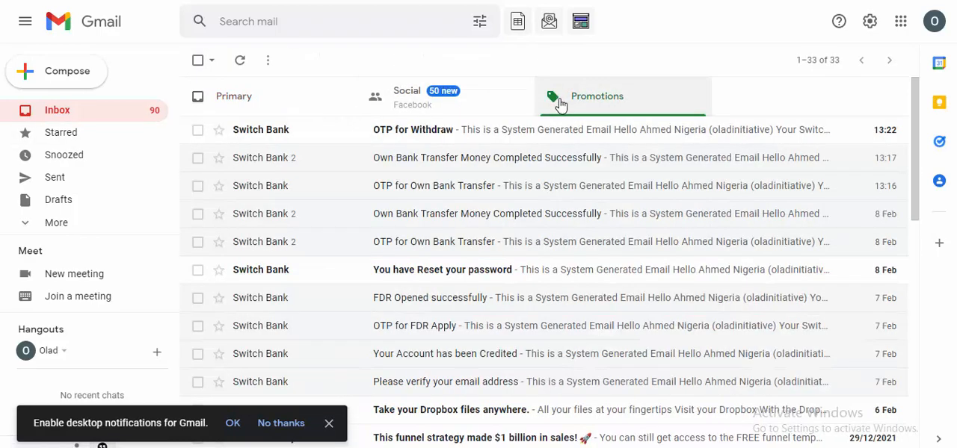
click(450, 139)
scroll(479, 262, down, 5)
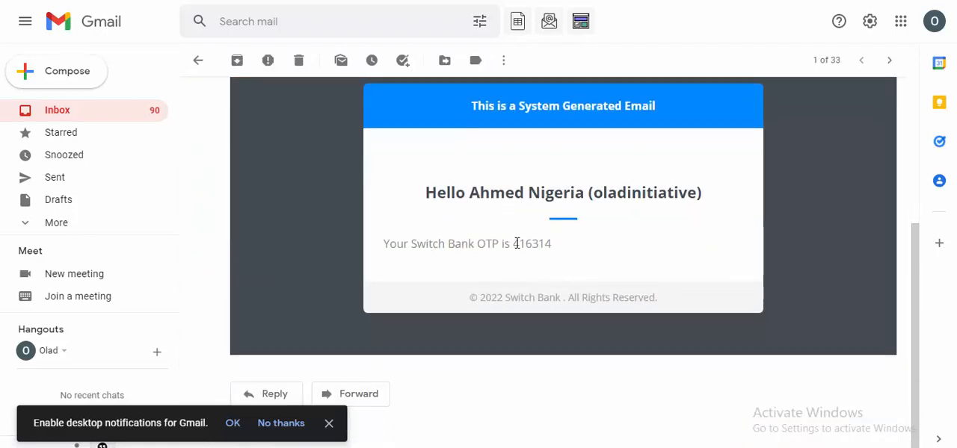
Copy the one-time verification code from the email body.
drag(516, 243, 530, 243)
double_click(528, 244)
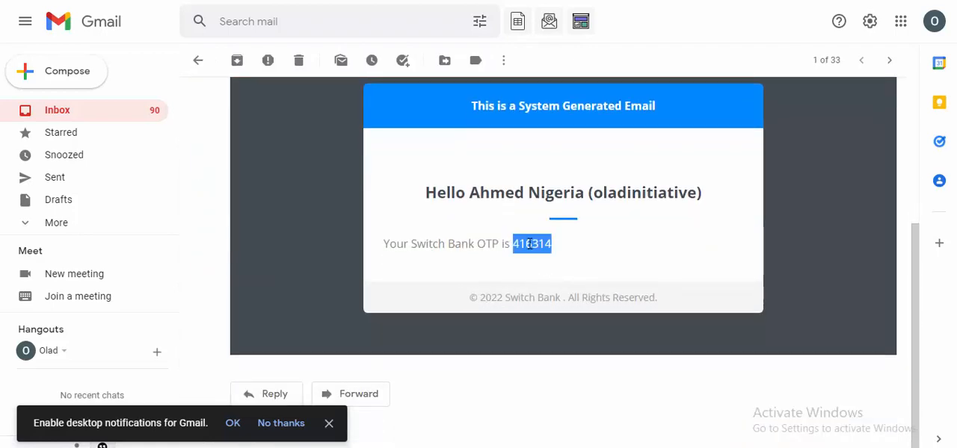
right_click(530, 243)
click(566, 257)
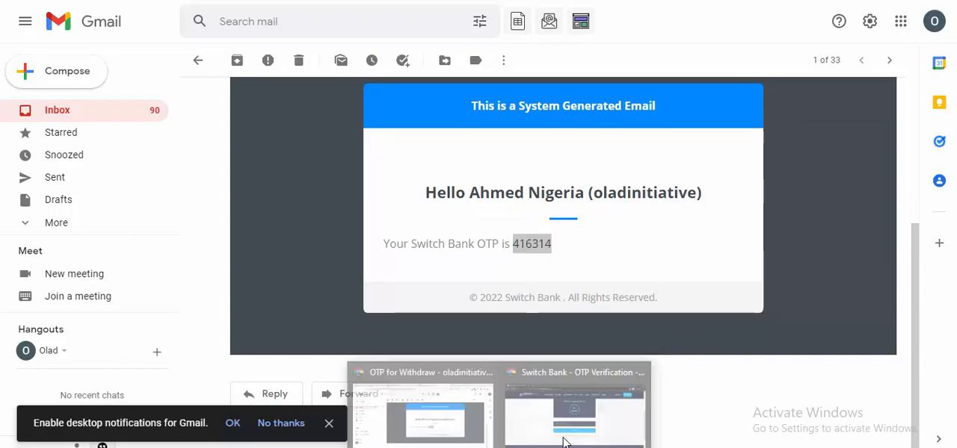
Return to Switch Bank's OTP verification page, paste the one-time verification code and verify it.
click(537, 402)
right_click(471, 223)
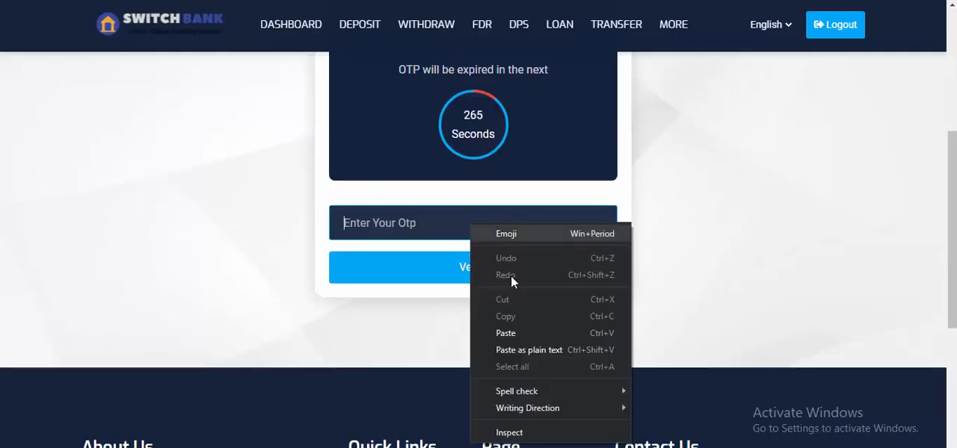
click(511, 334)
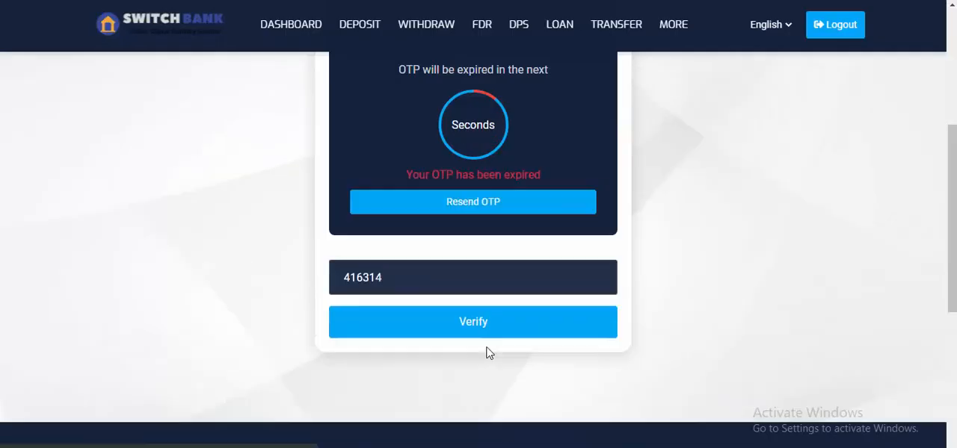
click(486, 333)
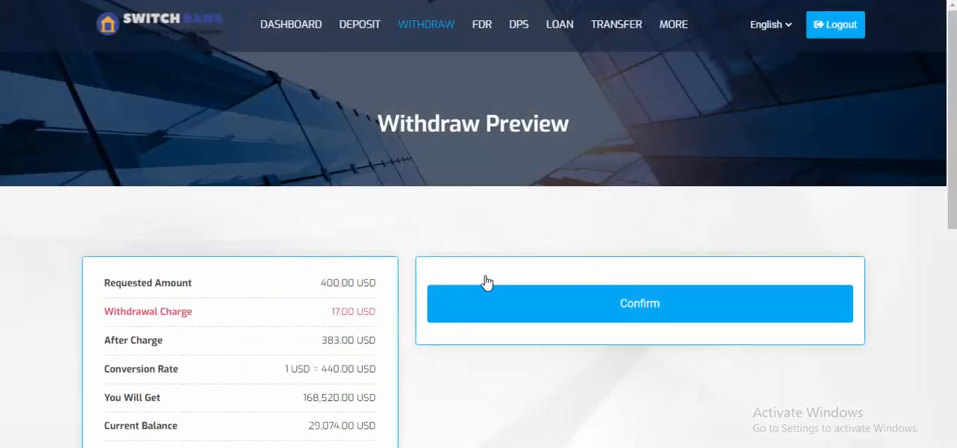
Review the withdrawal preview, confirm the 400 USD withdrawal and check its entry in the withdrawal history.
scroll(525, 262, down, 2)
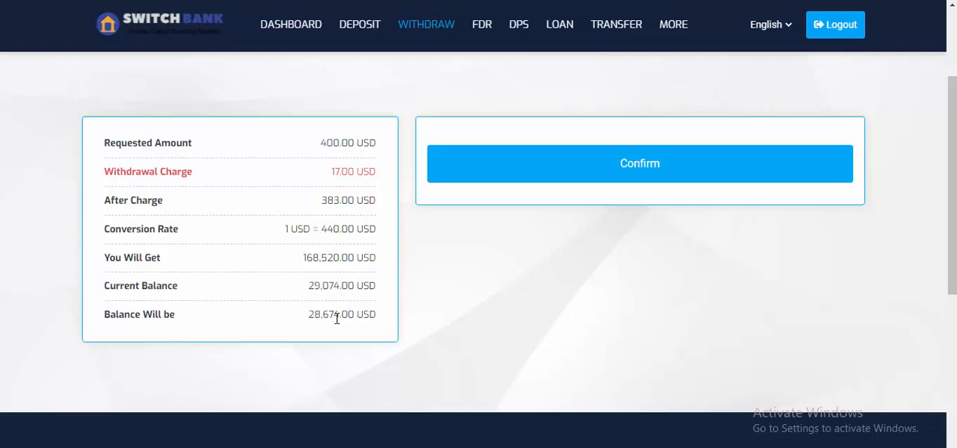
click(627, 182)
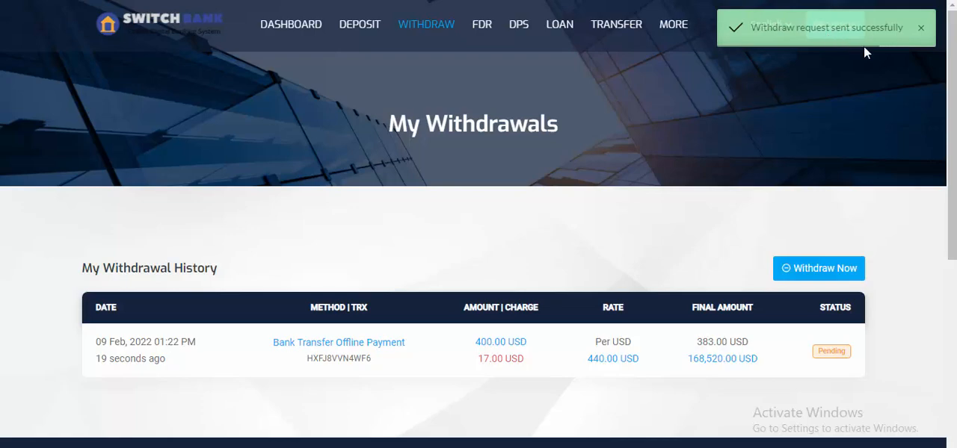
scroll(863, 46, down, 1)
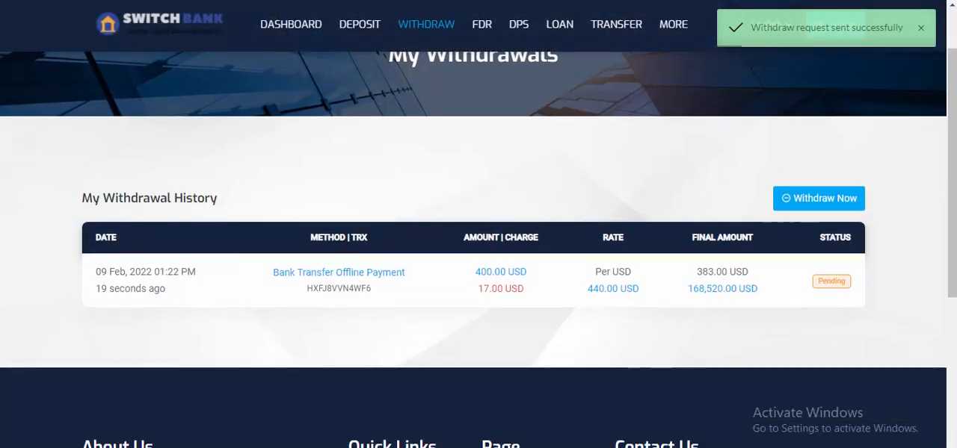
Switch to the admin panel and review the withdrawal methods list, including the charge, limit, processing time, status and available actions.
click(438, 434)
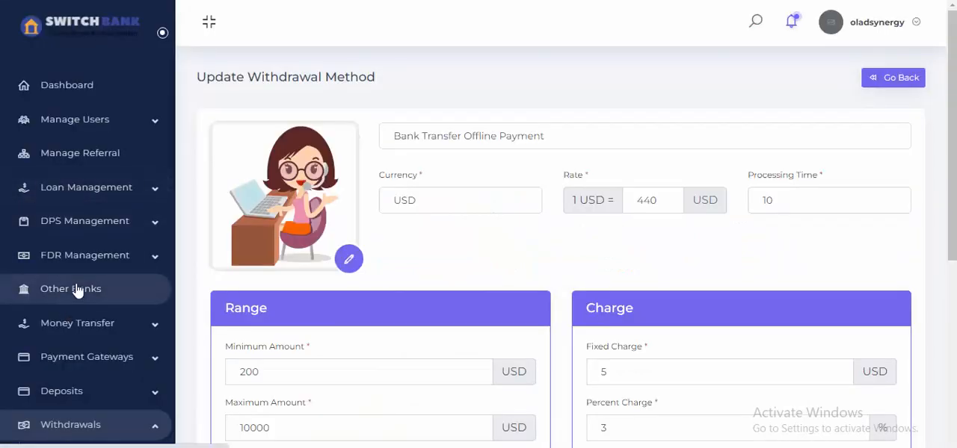
scroll(74, 336, down, 2)
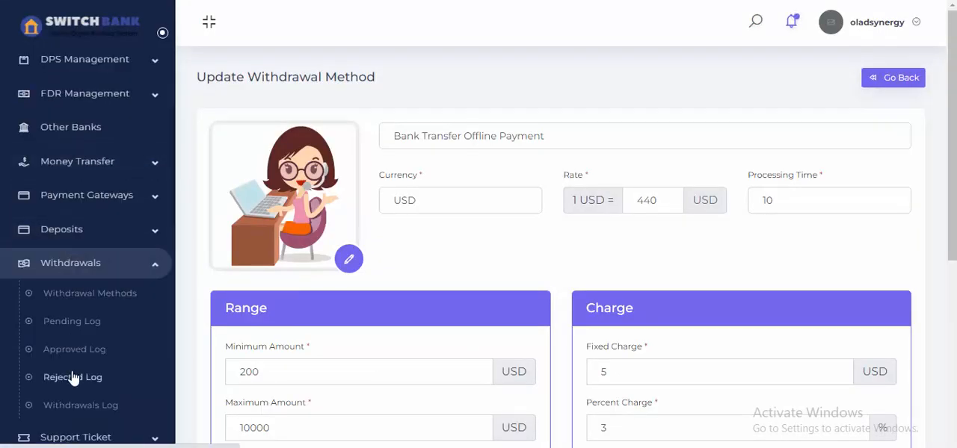
click(82, 293)
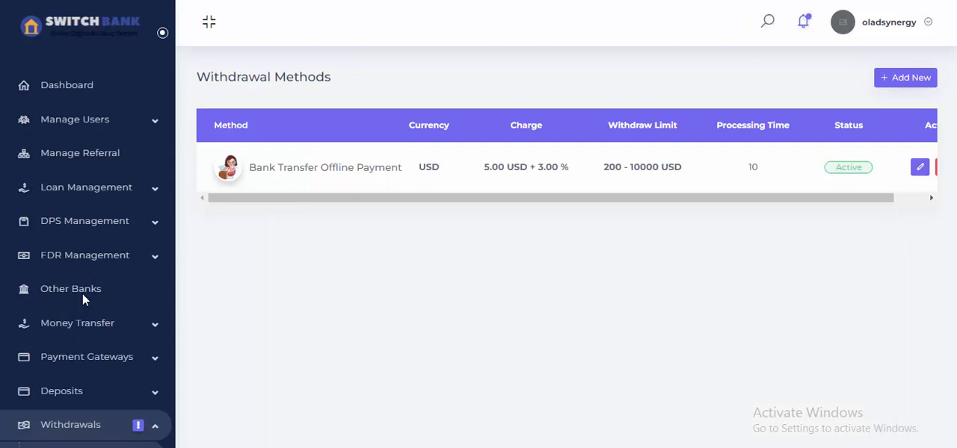
drag(508, 202, 800, 209)
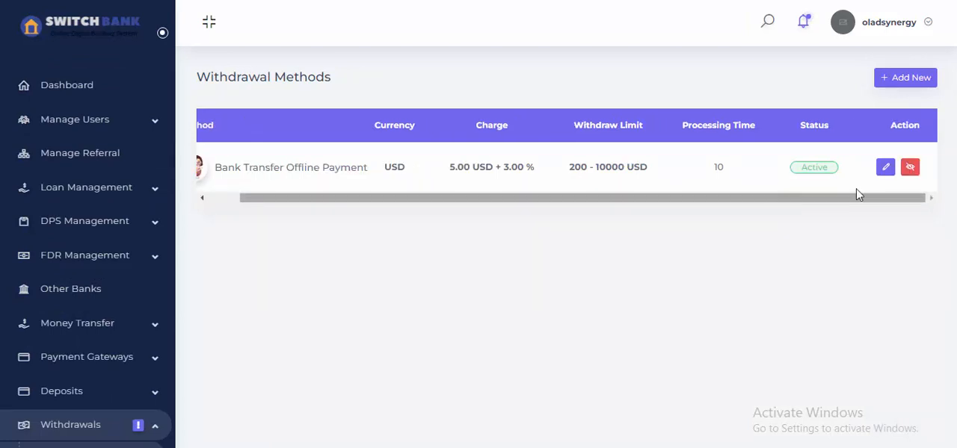
scroll(38, 364, down, 2)
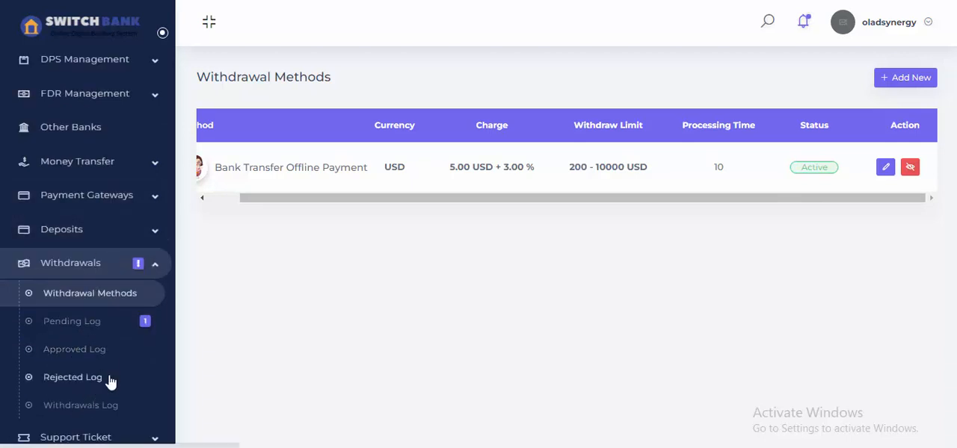
click(136, 278)
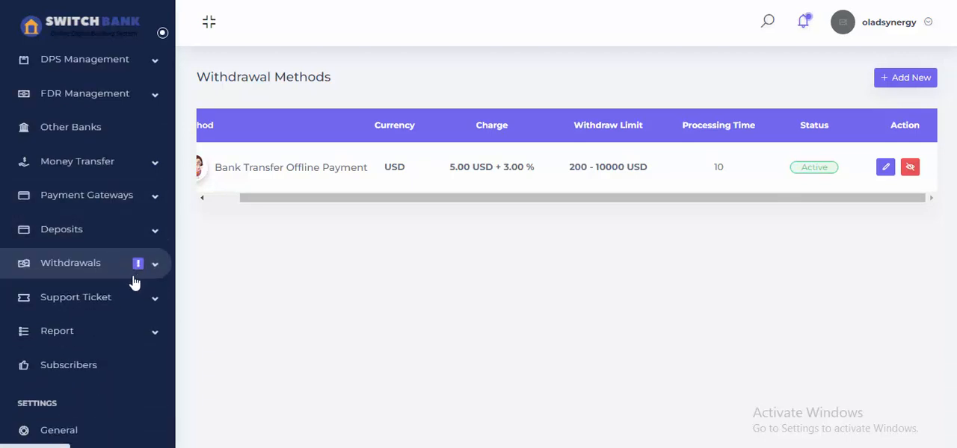
Check the admin panel's pending money transfers to other banks.
scroll(108, 266, up, 2)
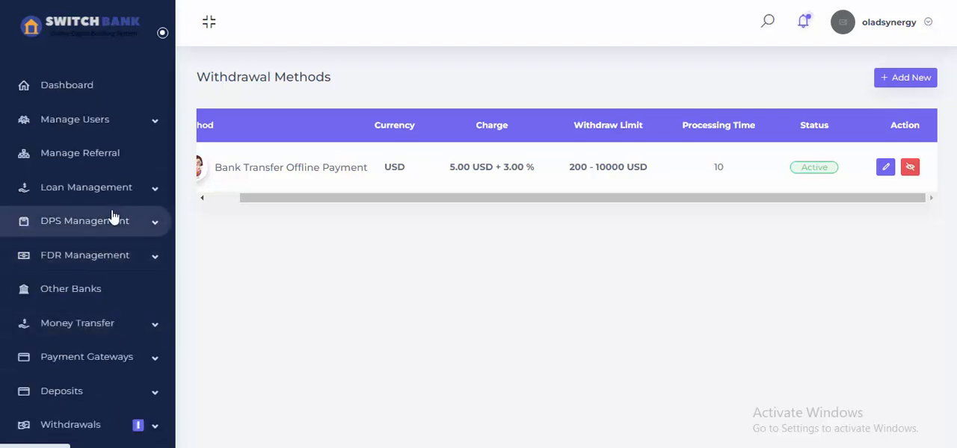
scroll(129, 157, down, 3)
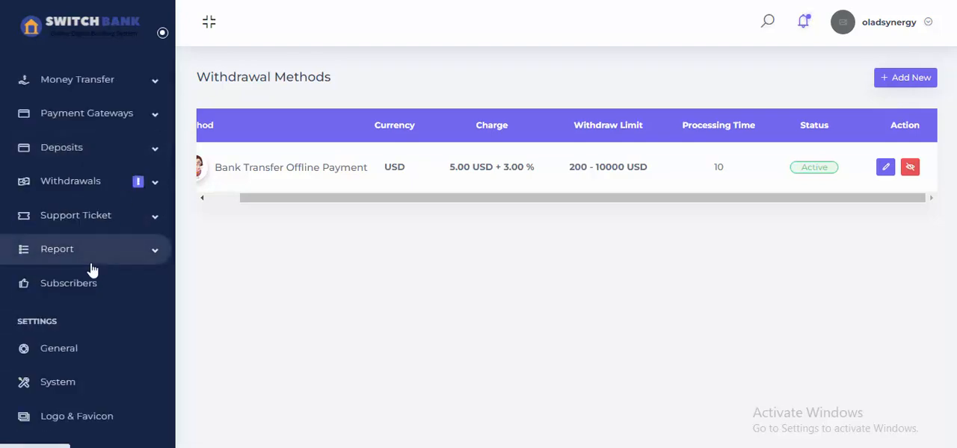
scroll(90, 269, down, 4)
scroll(91, 270, down, 3)
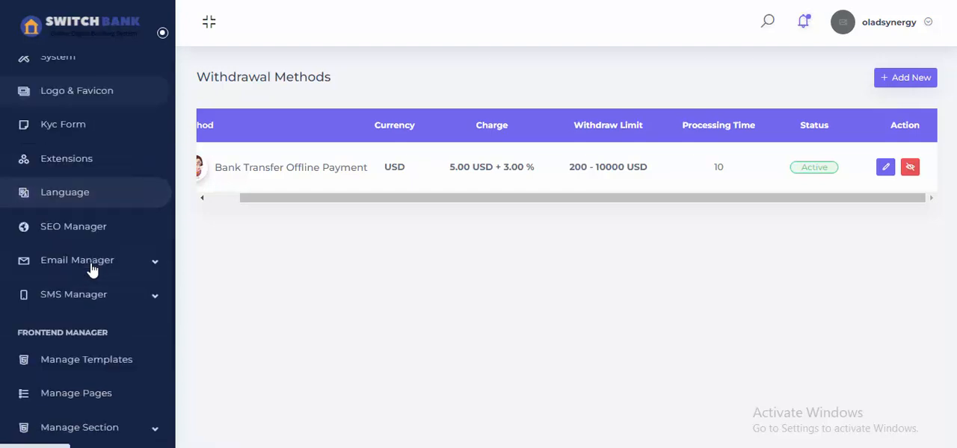
scroll(91, 271, down, 4)
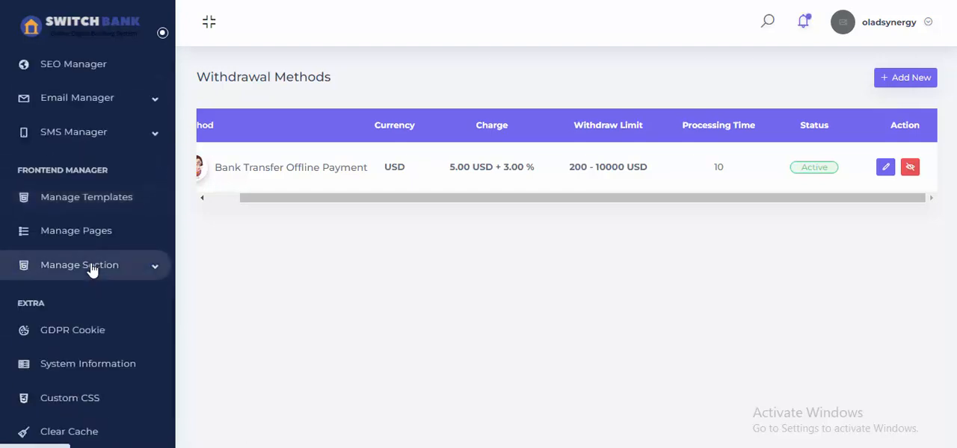
scroll(92, 271, up, 3)
scroll(91, 270, up, 9)
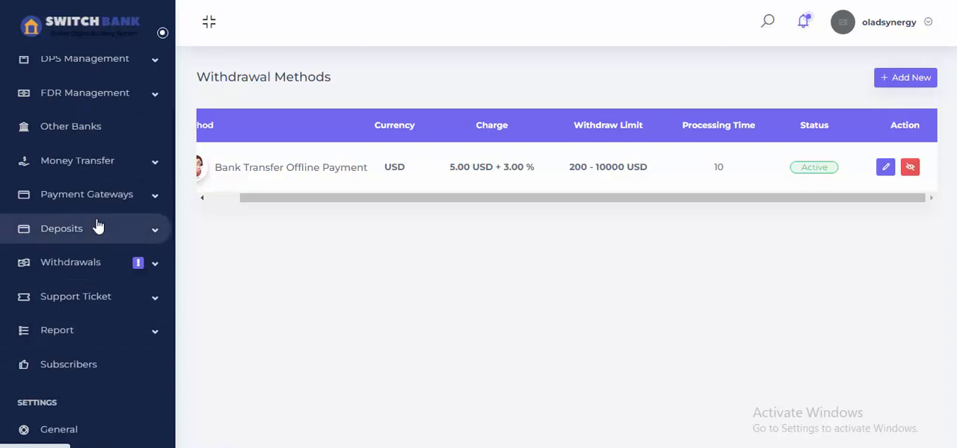
click(106, 169)
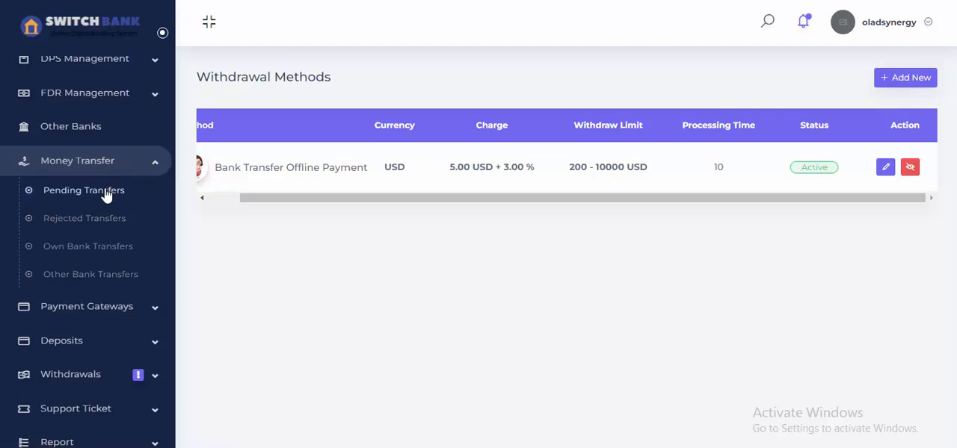
click(106, 193)
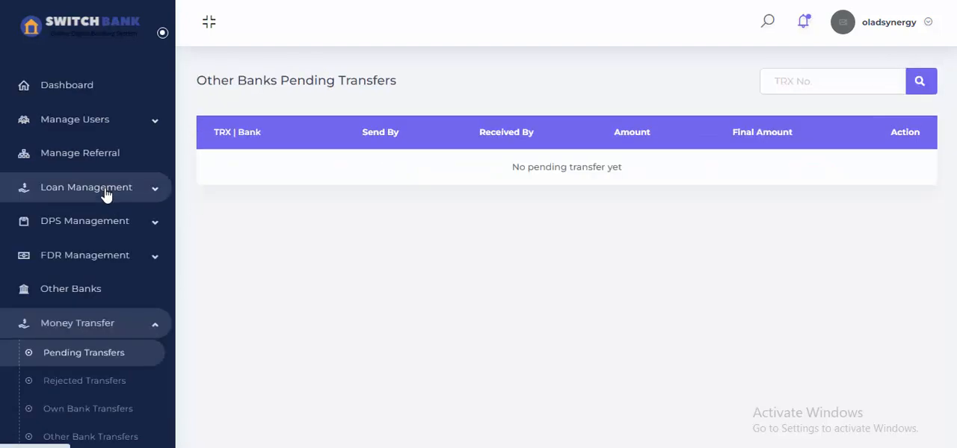
click(114, 322)
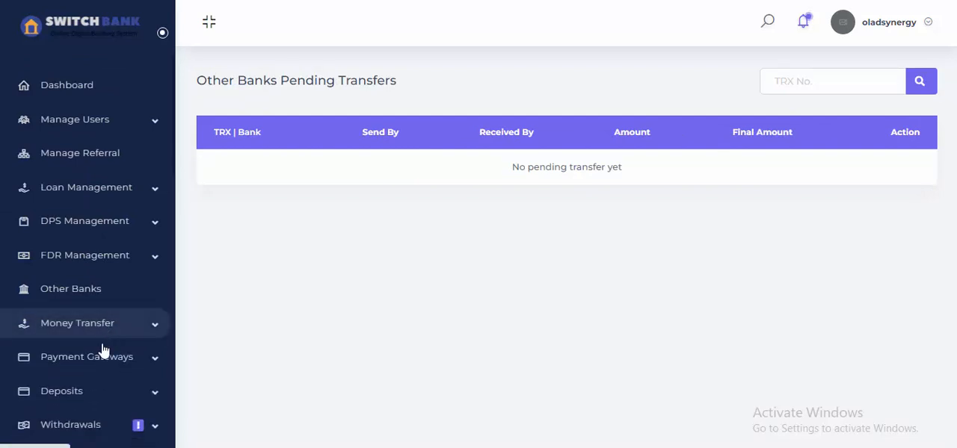
Open the pending withdrawals log and bring up the details of the 400 USD Bank Transfer Offline Payment request.
click(105, 424)
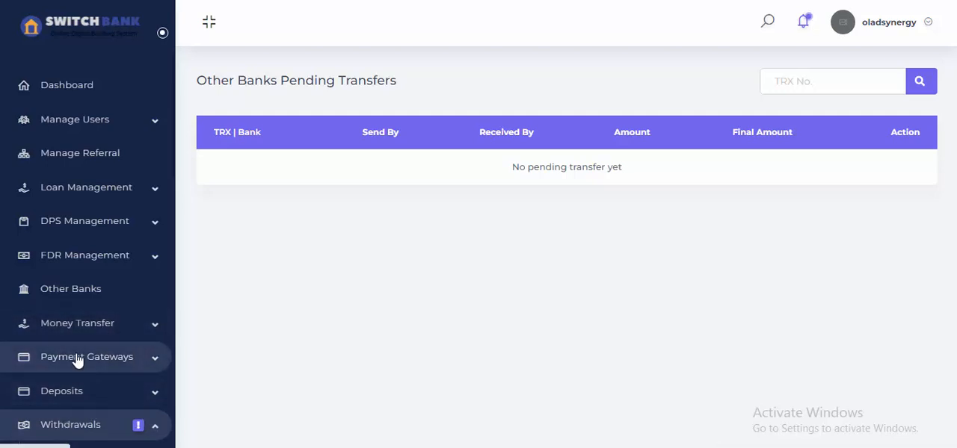
scroll(89, 254, down, 3)
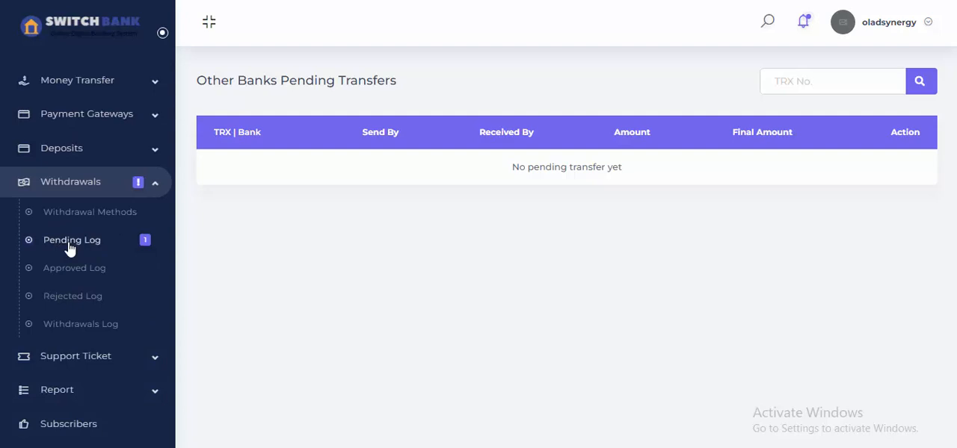
click(69, 241)
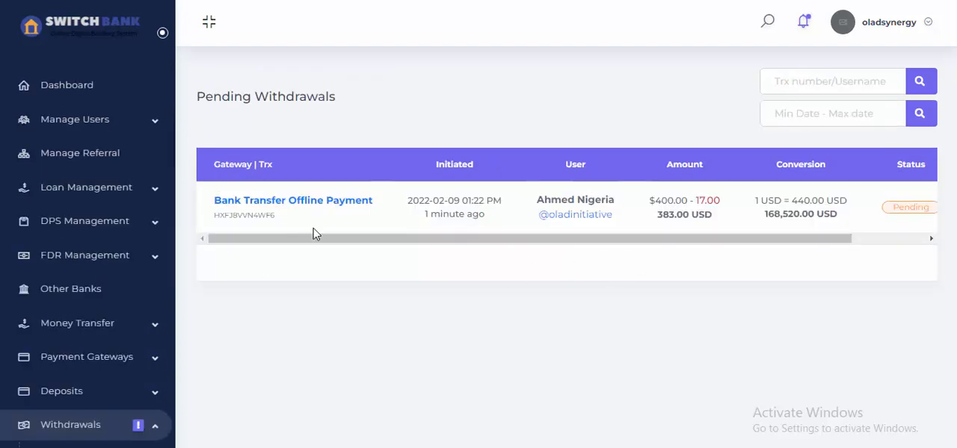
drag(356, 239, 550, 255)
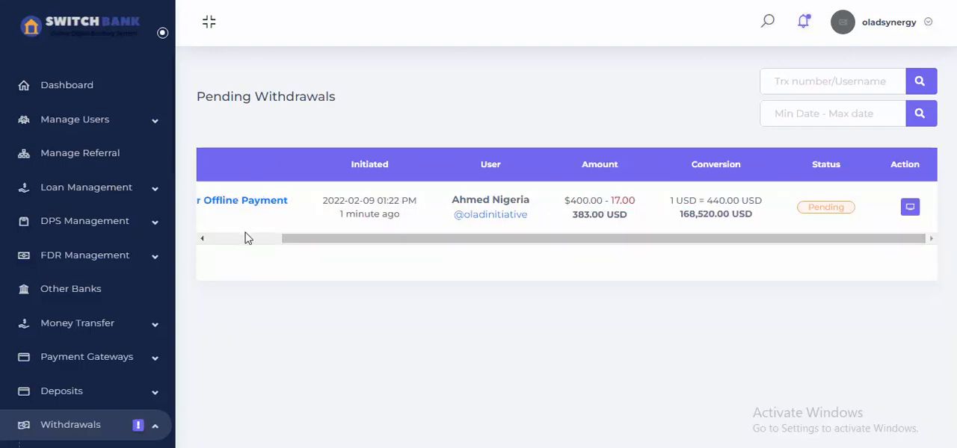
drag(336, 239, 875, 254)
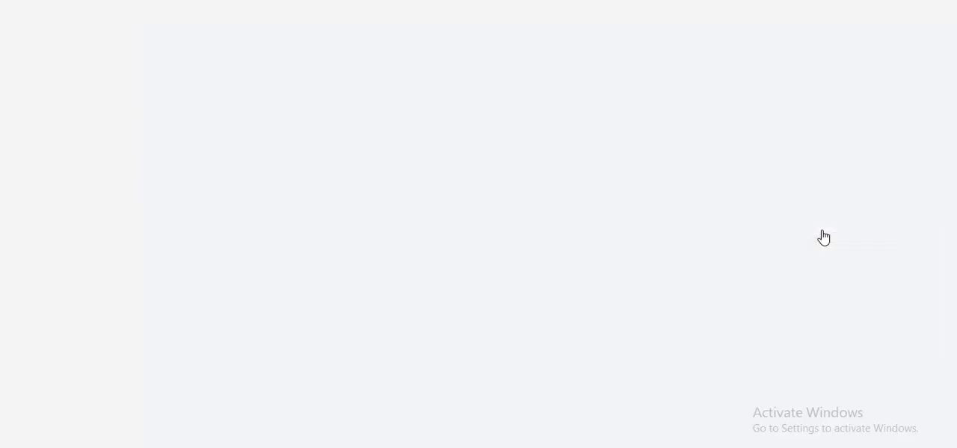
Review the withdrawal request's date, method, amount, charge, rate, payable sum and status.
scroll(822, 237, down, 2)
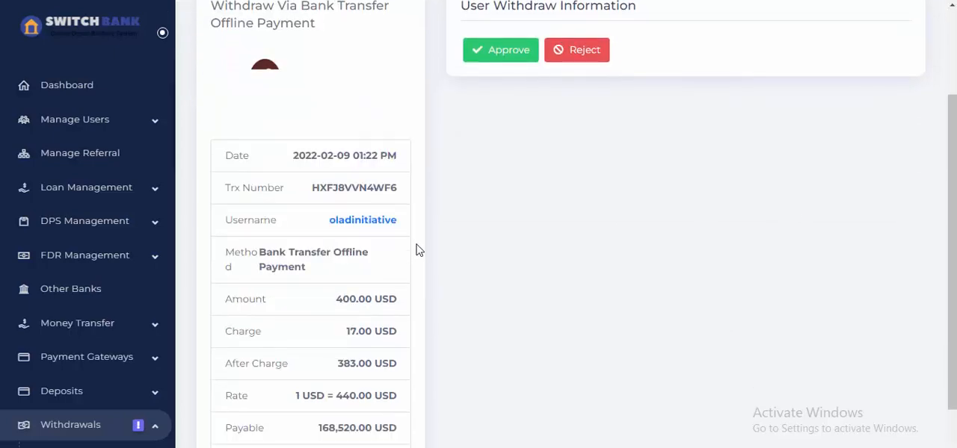
scroll(419, 251, down, 1)
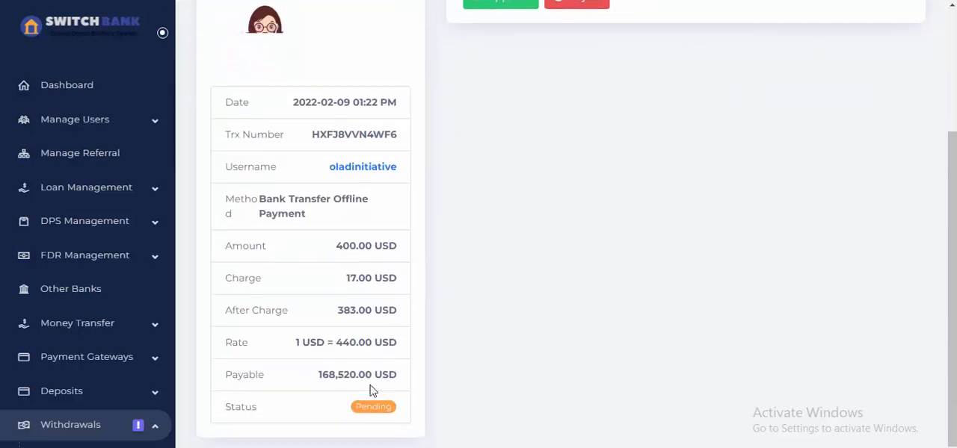
scroll(362, 364, up, 3)
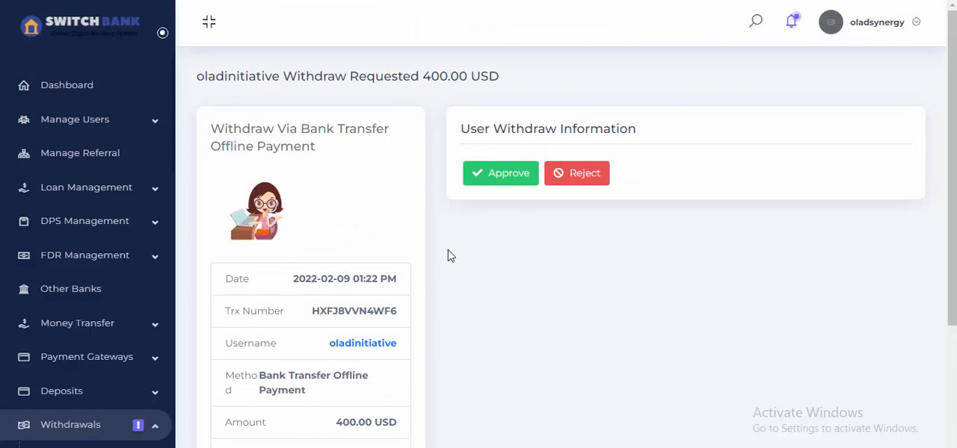
scroll(366, 388, down, 1)
scroll(362, 280, up, 1)
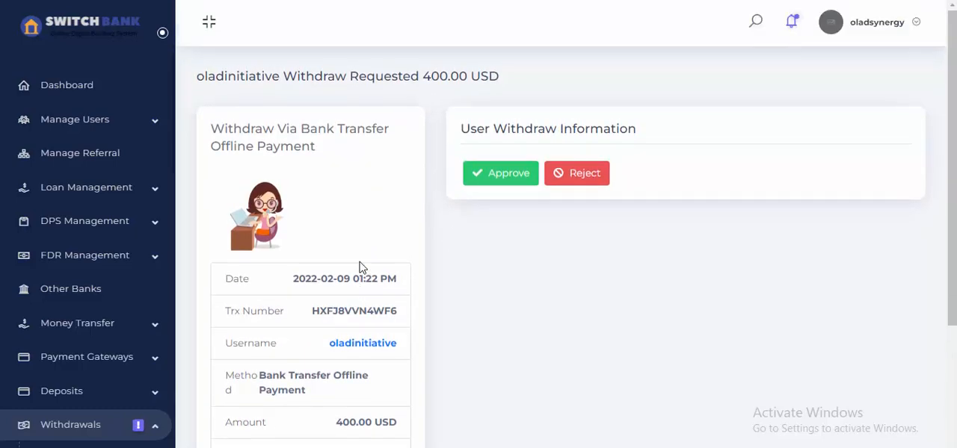
Approve the 400 USD withdrawal request, entering 8900 as the approval details.
click(513, 180)
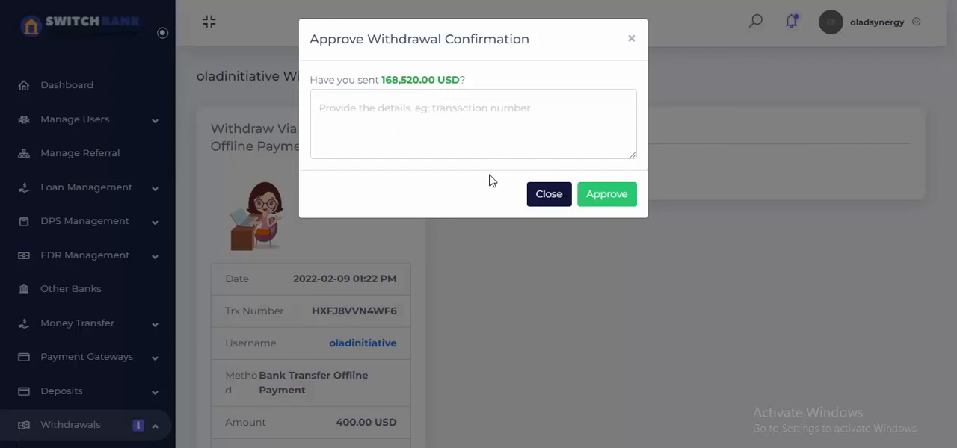
click(604, 206)
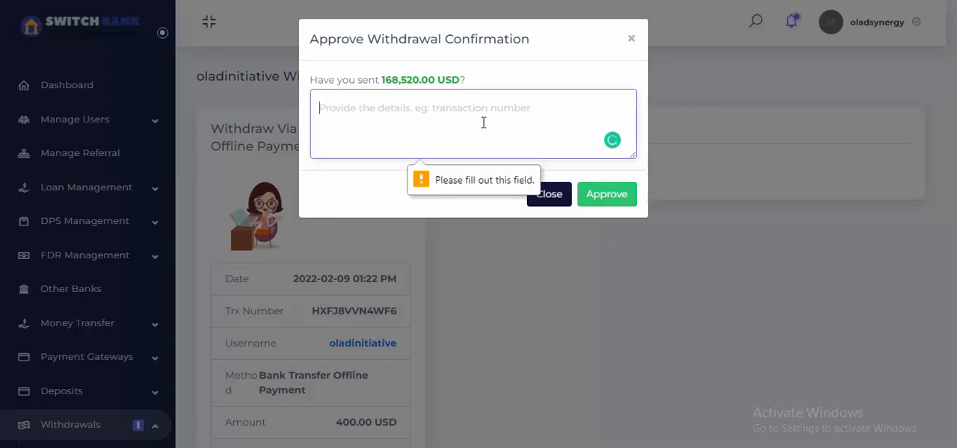
text(8900)
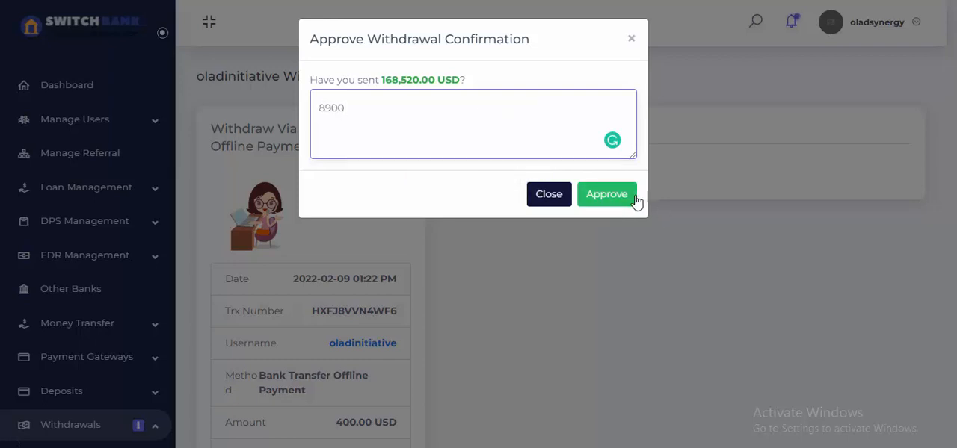
click(635, 200)
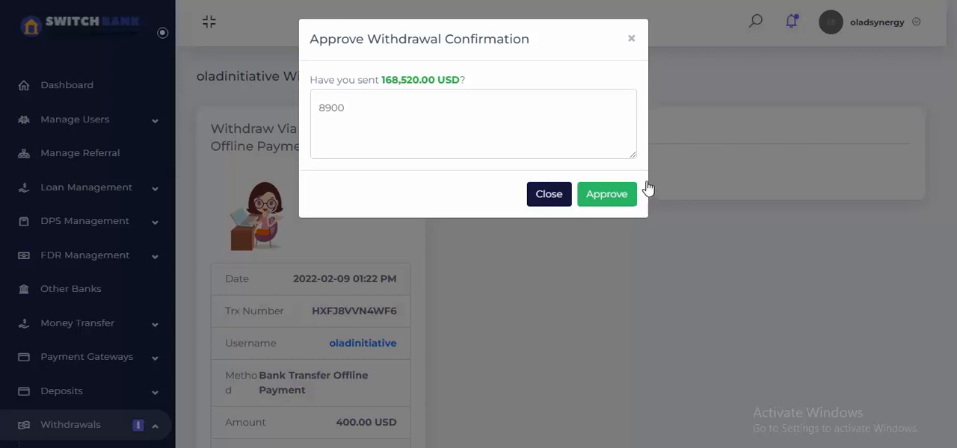
click(647, 185)
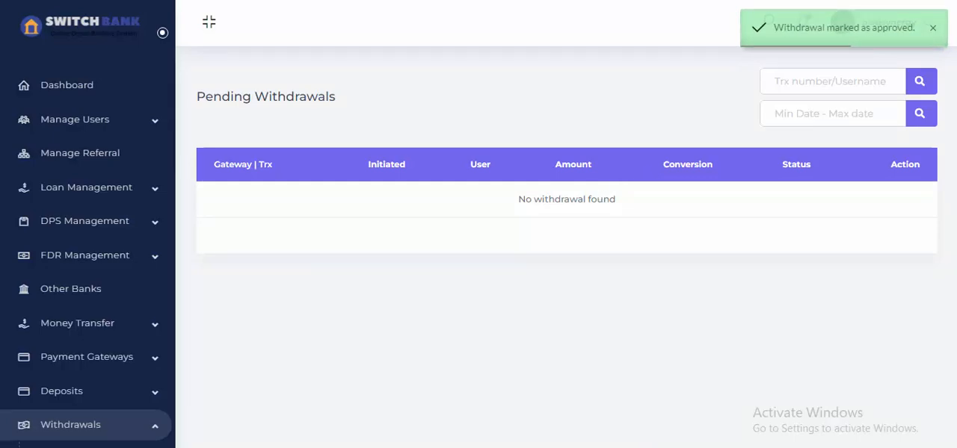
Switch to the customer's withdrawal history, refresh it and view the admin details attached to the withdrawal's status.
click(560, 438)
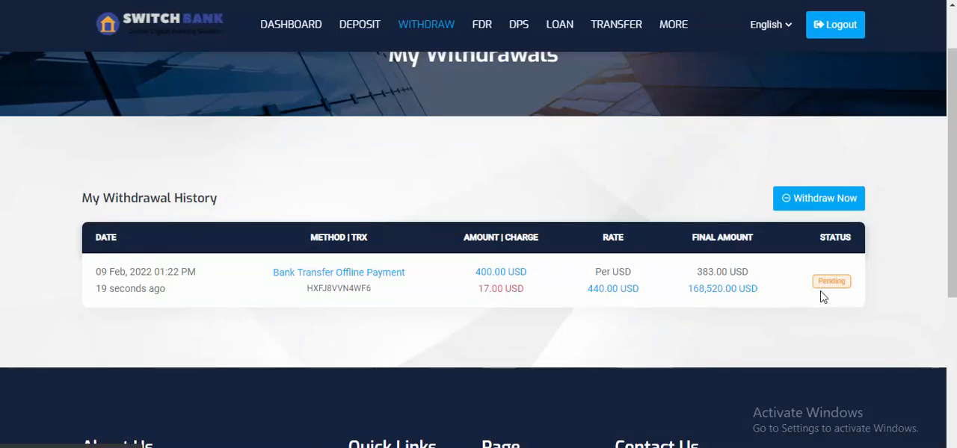
key(F5)
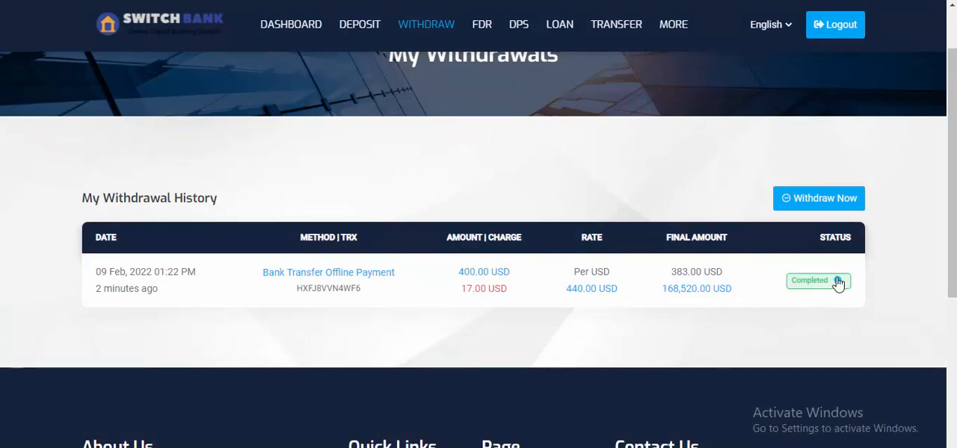
click(838, 282)
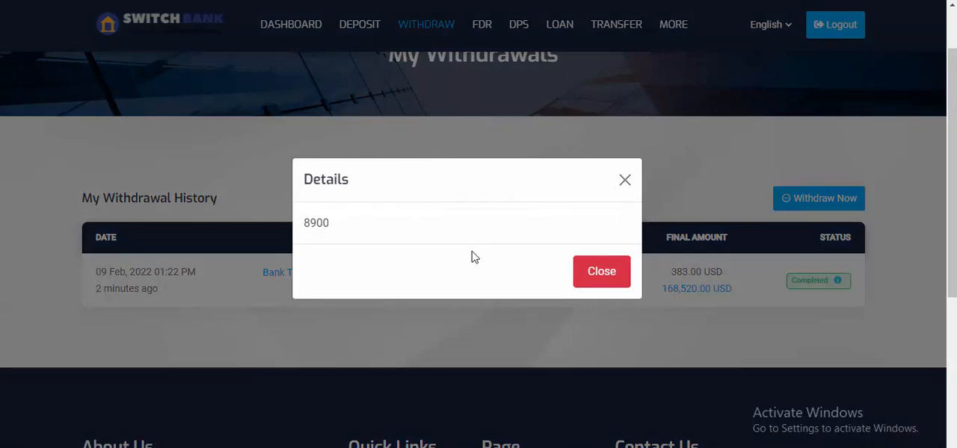
click(626, 183)
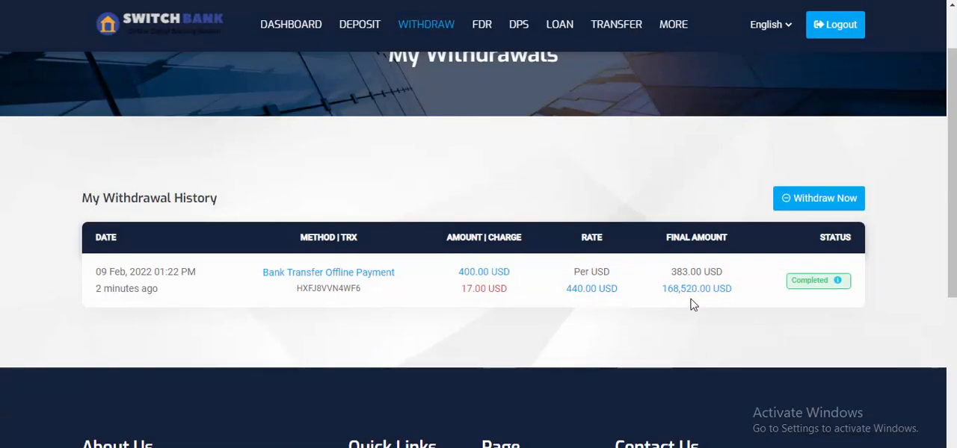
Open the customer dashboard and examine the available balance and the deposit, withdrawal, transaction, FDR, DPS and loan summaries.
scroll(691, 304, up, 1)
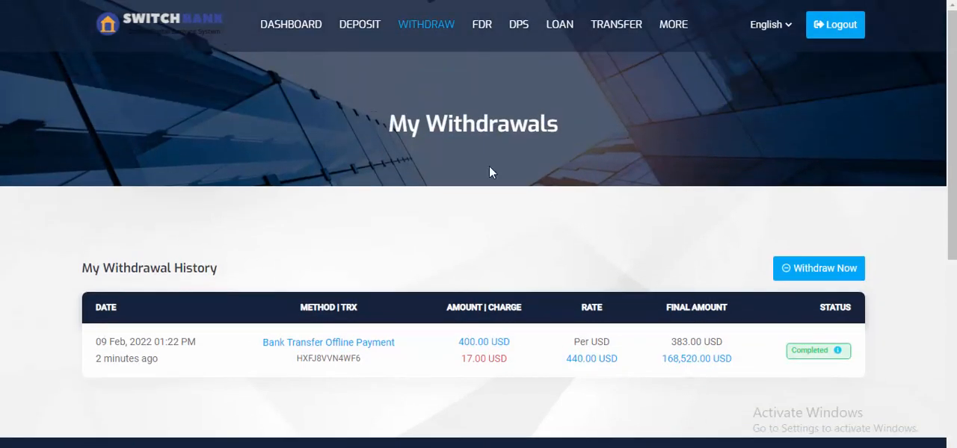
click(307, 33)
scroll(328, 109, down, 1)
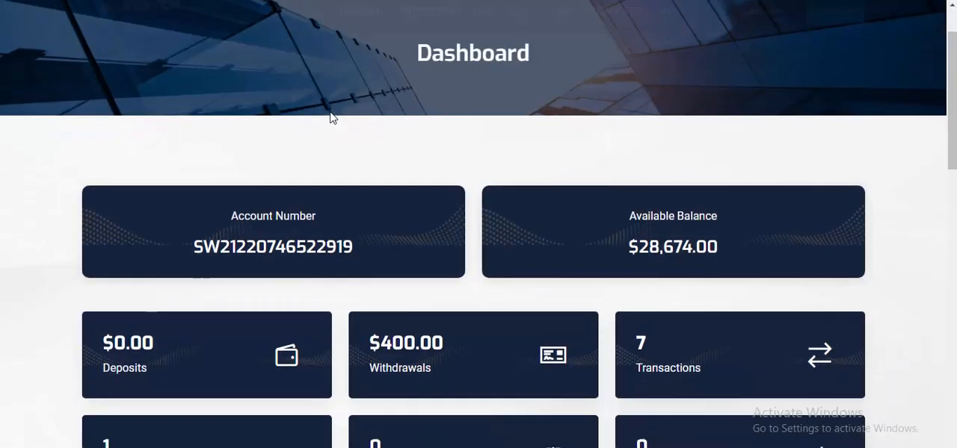
scroll(333, 117, down, 1)
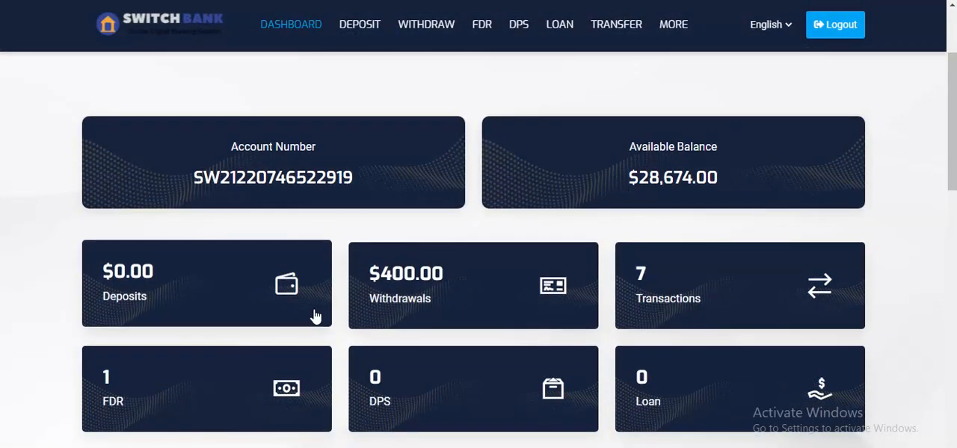
scroll(276, 329, down, 2)
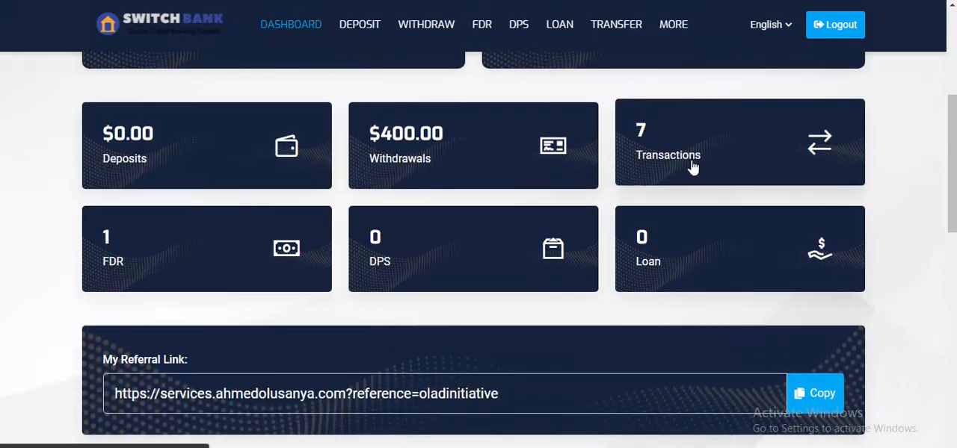
scroll(692, 164, up, 4)
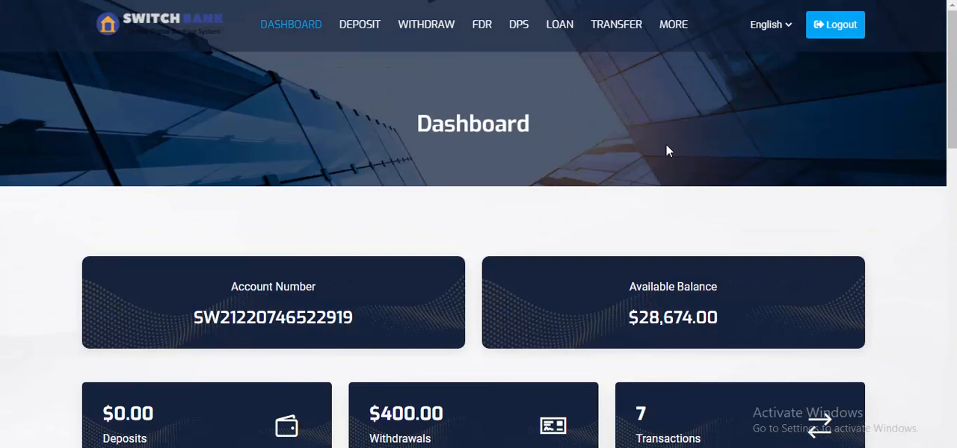
scroll(406, 172, down, 1)
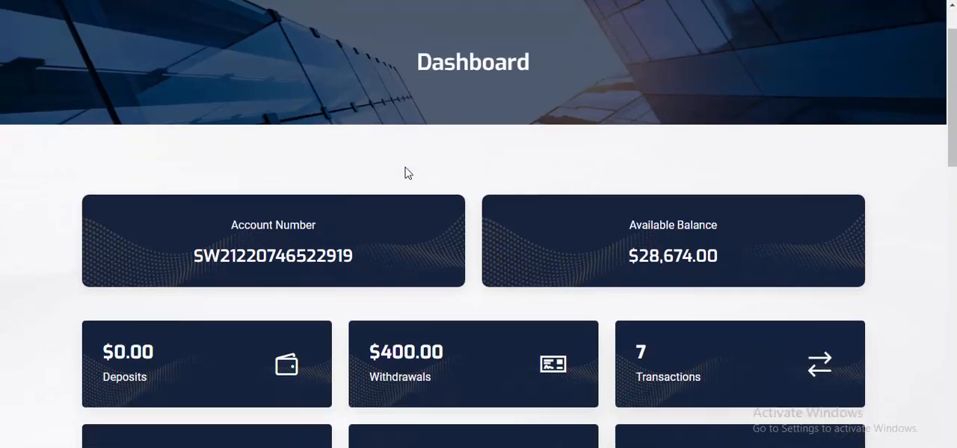
scroll(406, 172, up, 1)
scroll(381, 120, down, 1)
scroll(378, 121, up, 1)
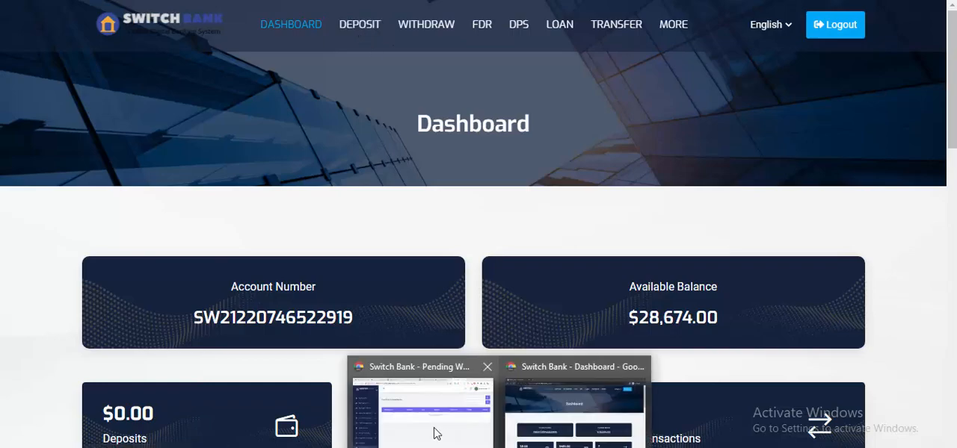
Switch to the admin panel, expand the deposit management options and examine them alongside the withdrawal logs and other management sections.
click(436, 433)
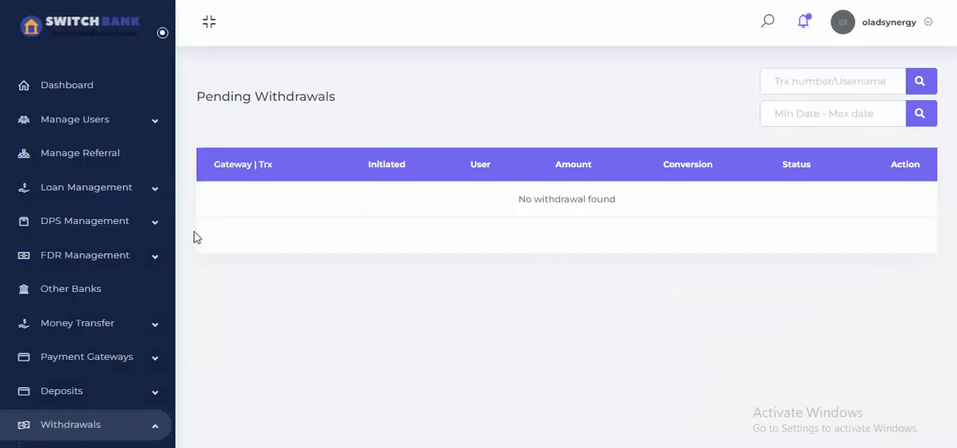
click(87, 388)
scroll(88, 366, down, 3)
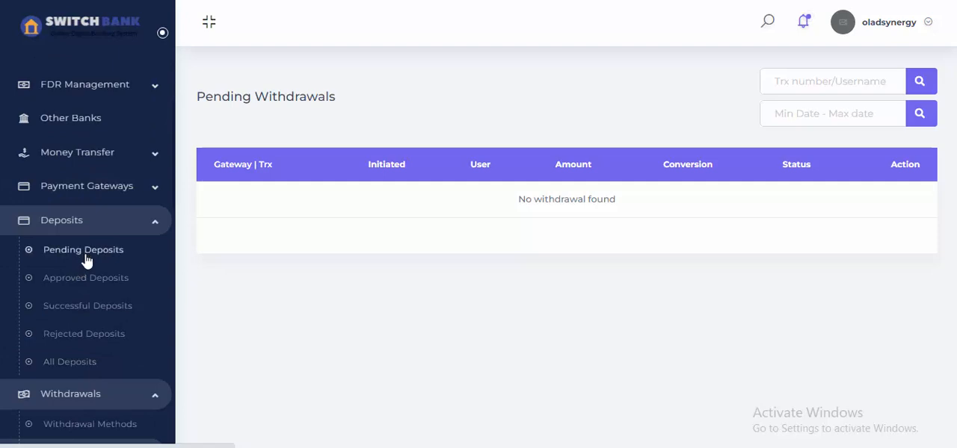
scroll(79, 355, down, 3)
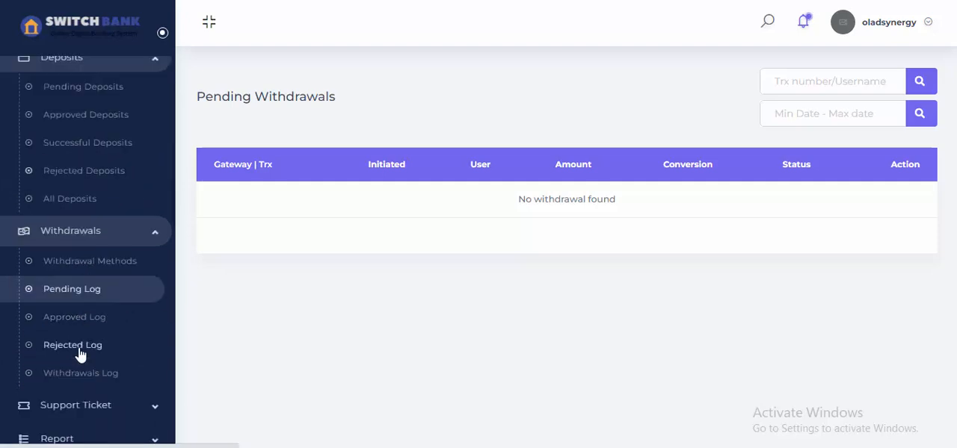
scroll(80, 367, down, 2)
scroll(86, 312, up, 5)
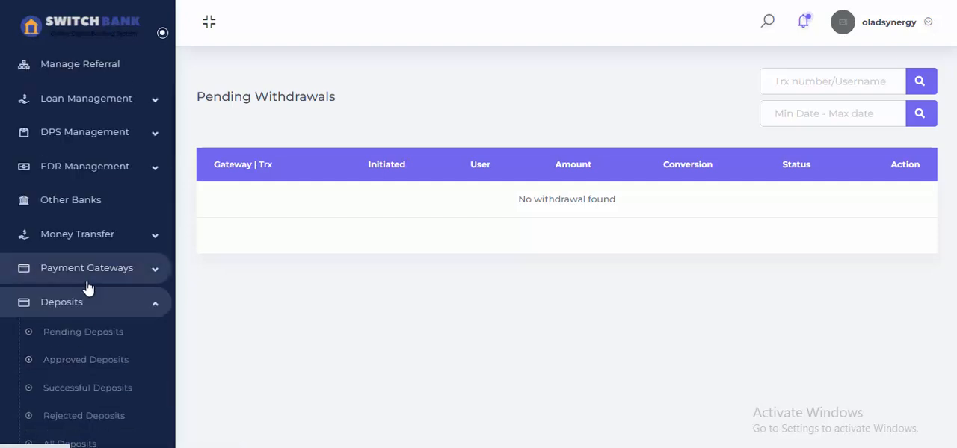
scroll(86, 267, up, 2)
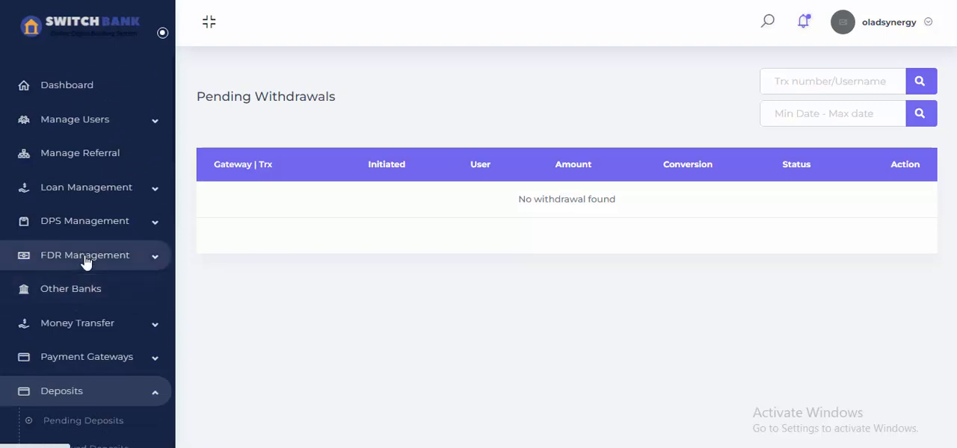
scroll(85, 262, down, 1)
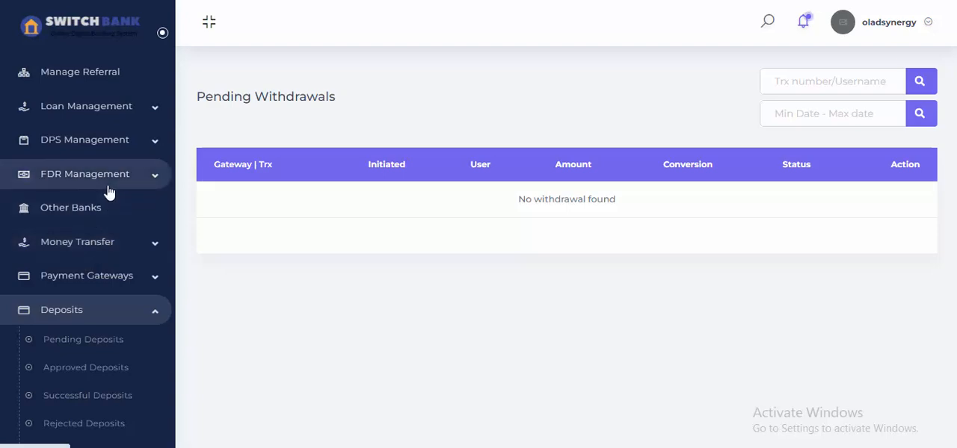
scroll(108, 192, down, 4)
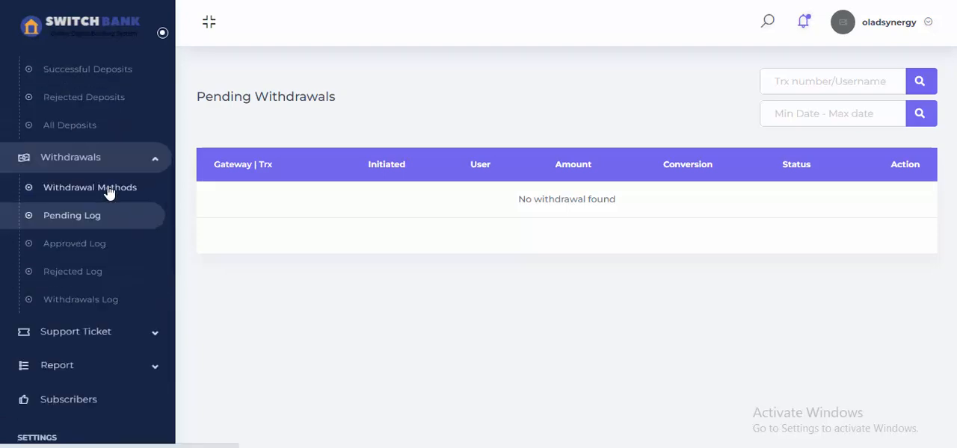
scroll(109, 192, down, 1)
scroll(107, 192, up, 2)
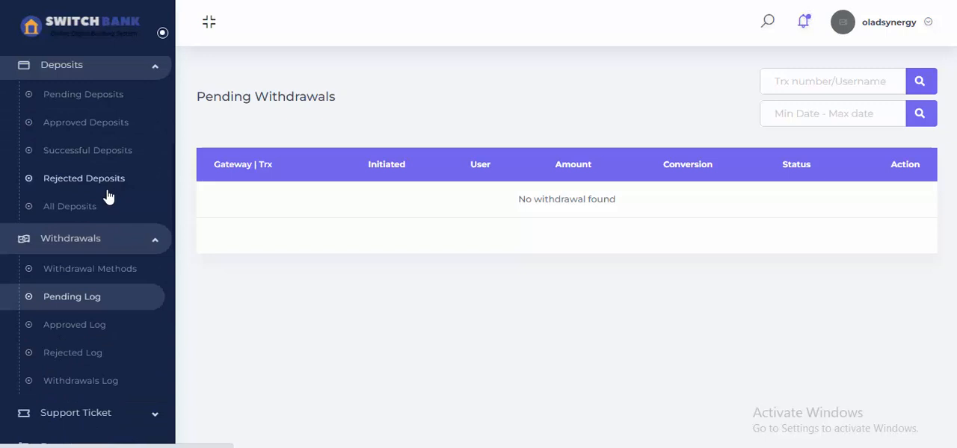